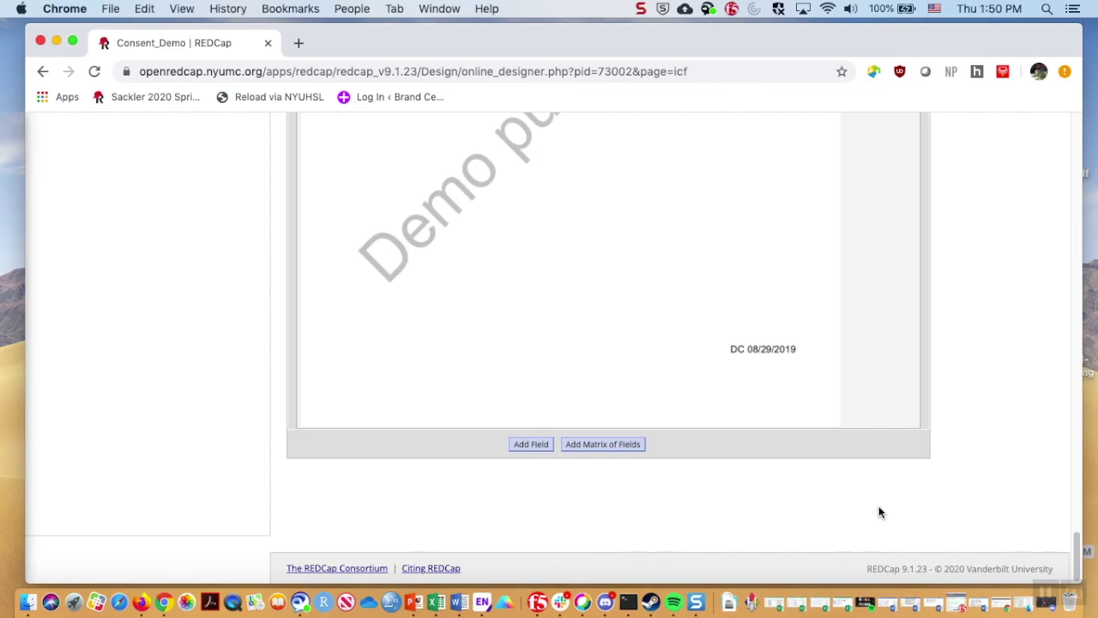
- Start a text box field below the consent document, labelled "Participant First Name" with the variable name part_first_name
drag(1077, 558, 1084, 514)
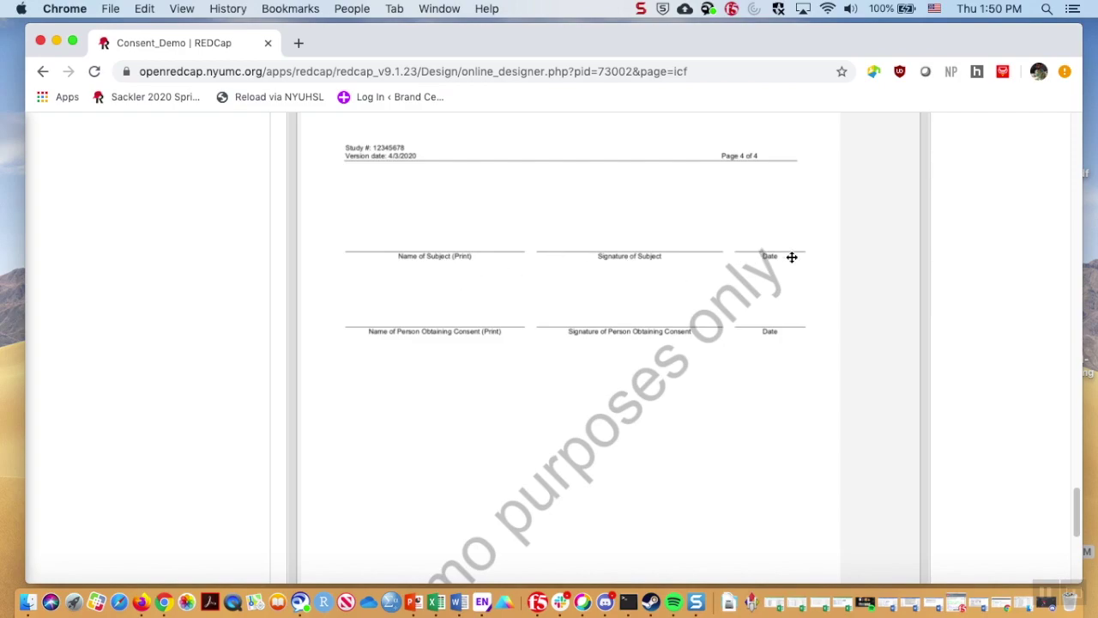
scroll(1074, 513, down, 10)
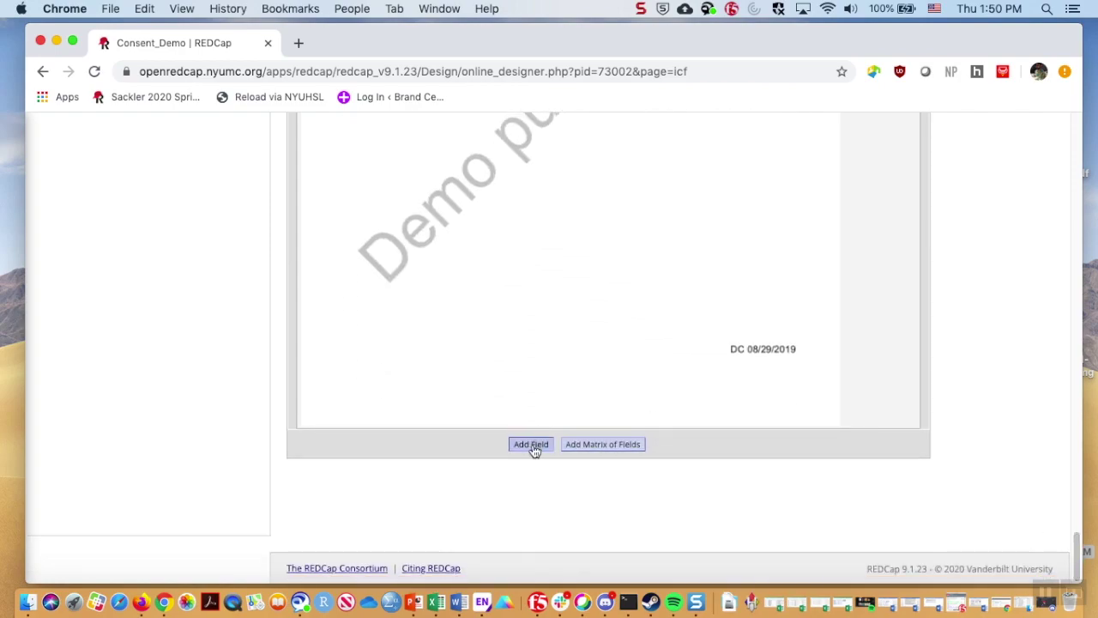
click(533, 446)
click(368, 241)
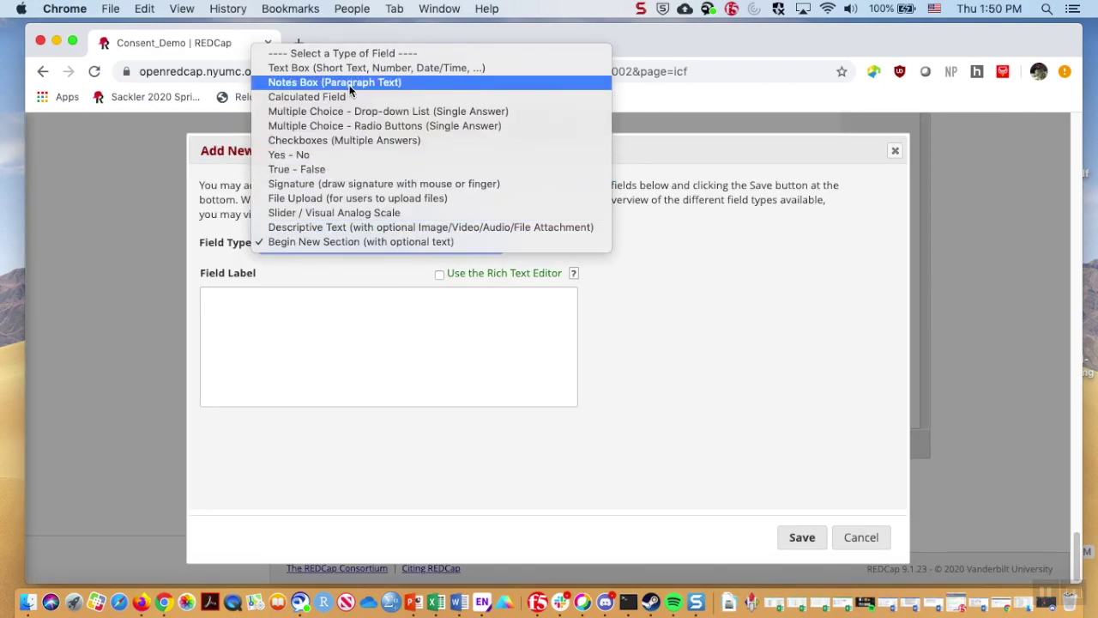
key(Escape)
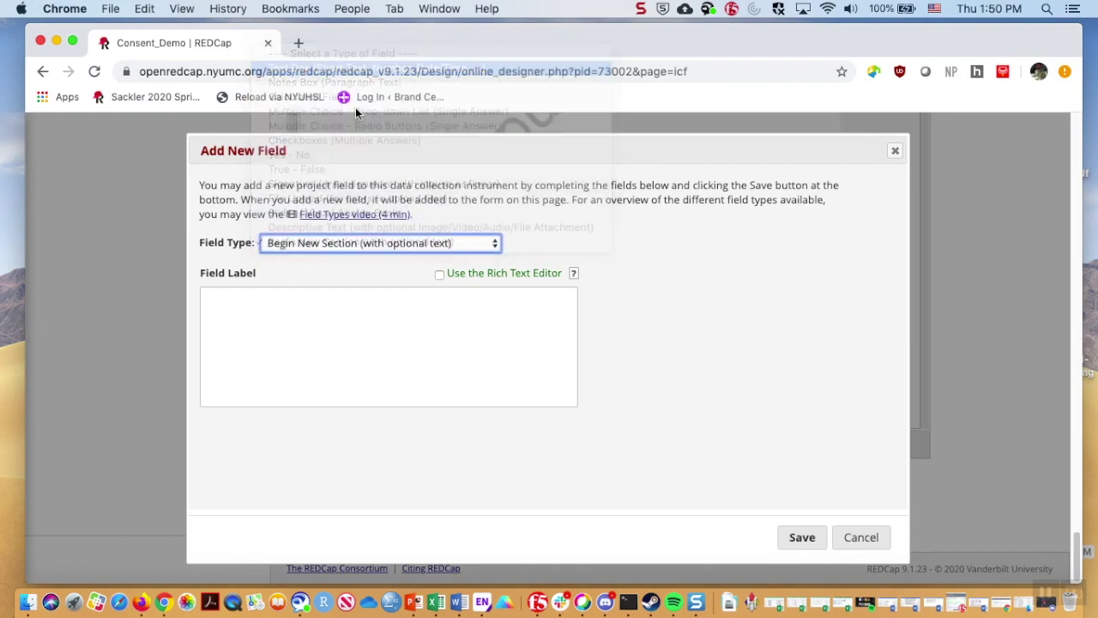
click(342, 343)
text(Participant First Name)
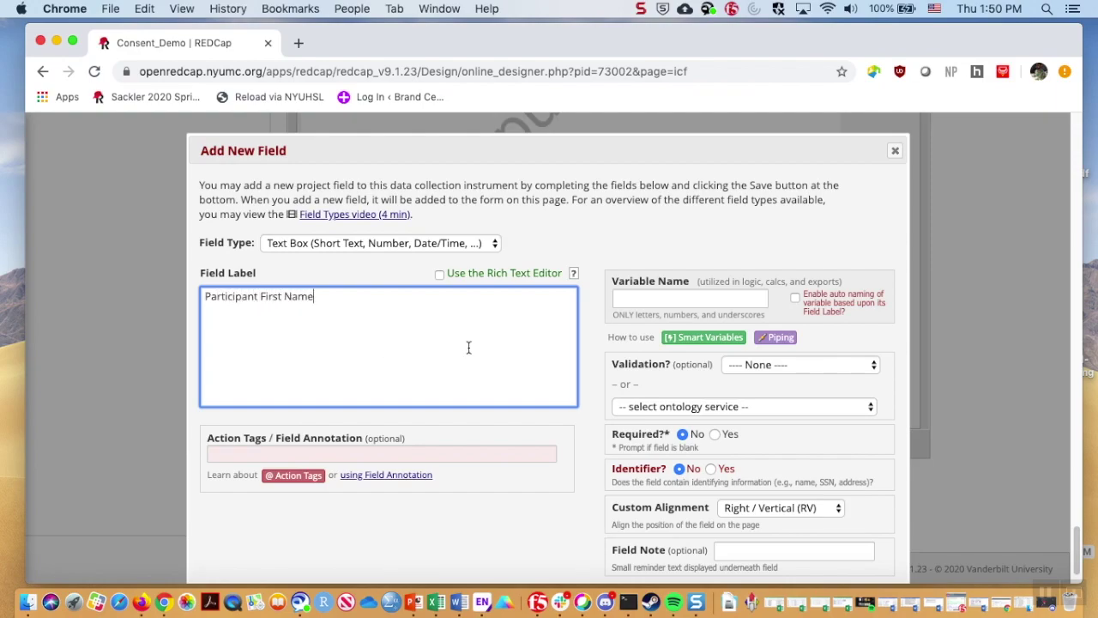
click(657, 298)
text(part_first_name)
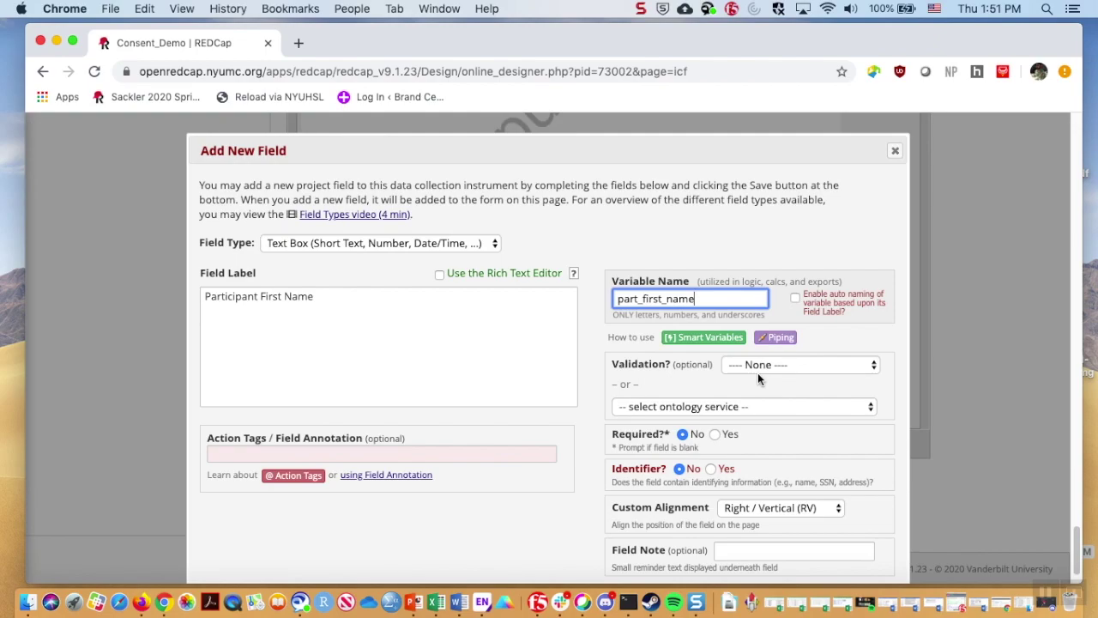
- Leave the first name field without validation, mark it as required and as an identifier, and save it
click(763, 365)
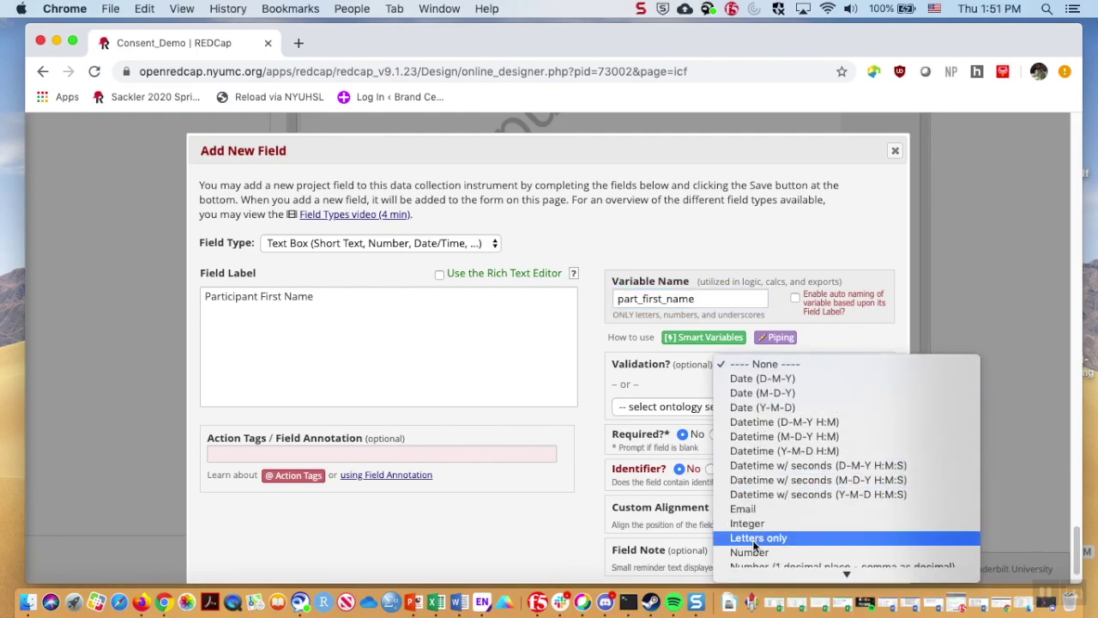
click(754, 367)
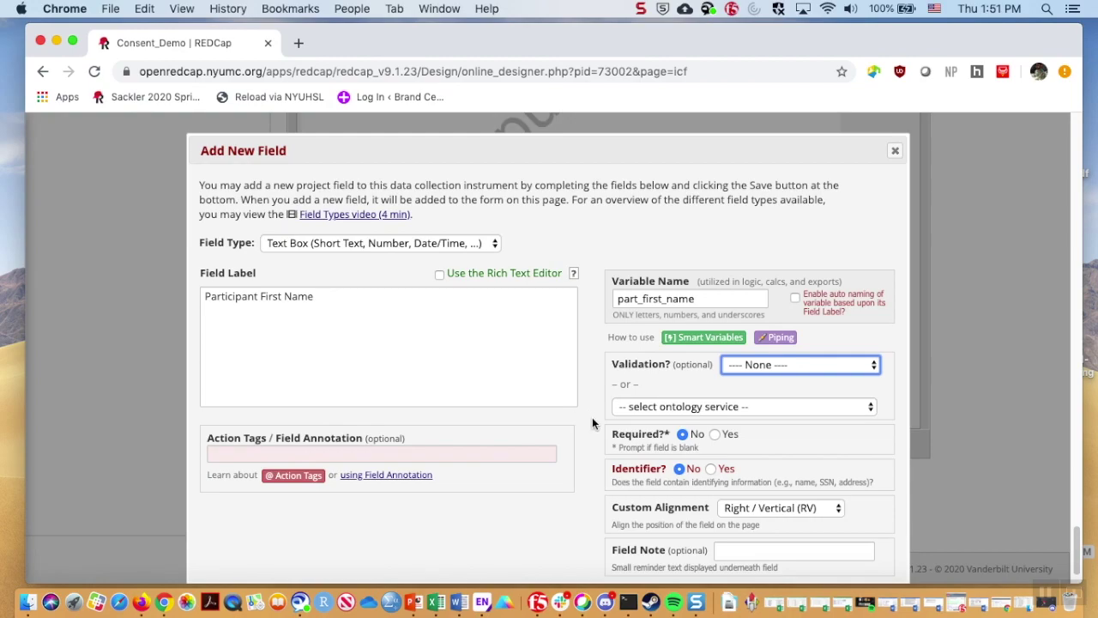
click(715, 435)
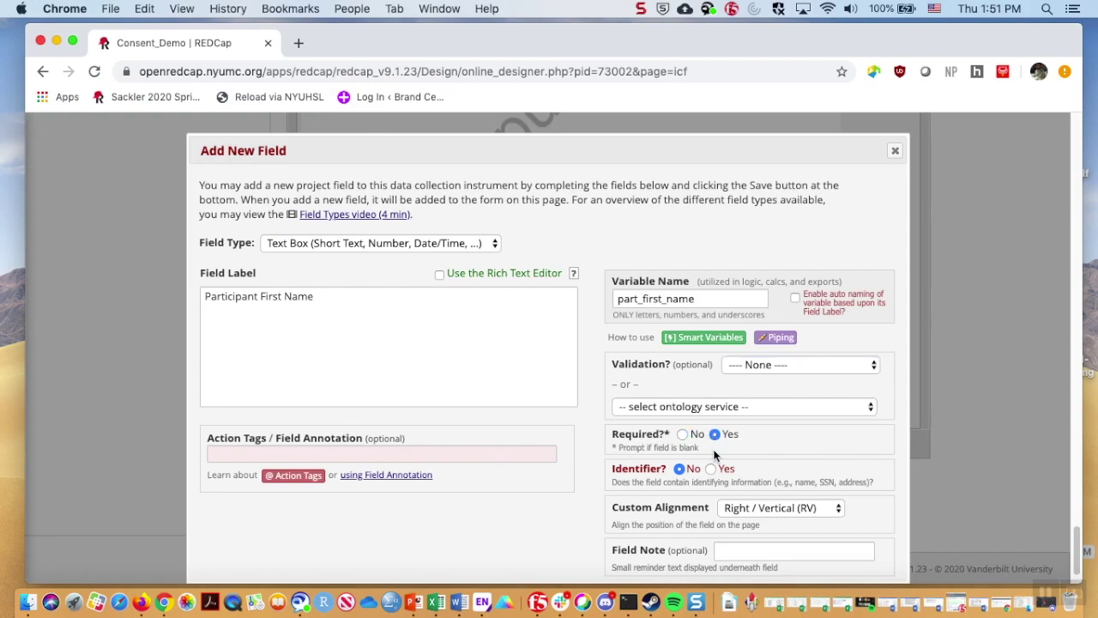
click(711, 468)
scroll(556, 546, down, 2)
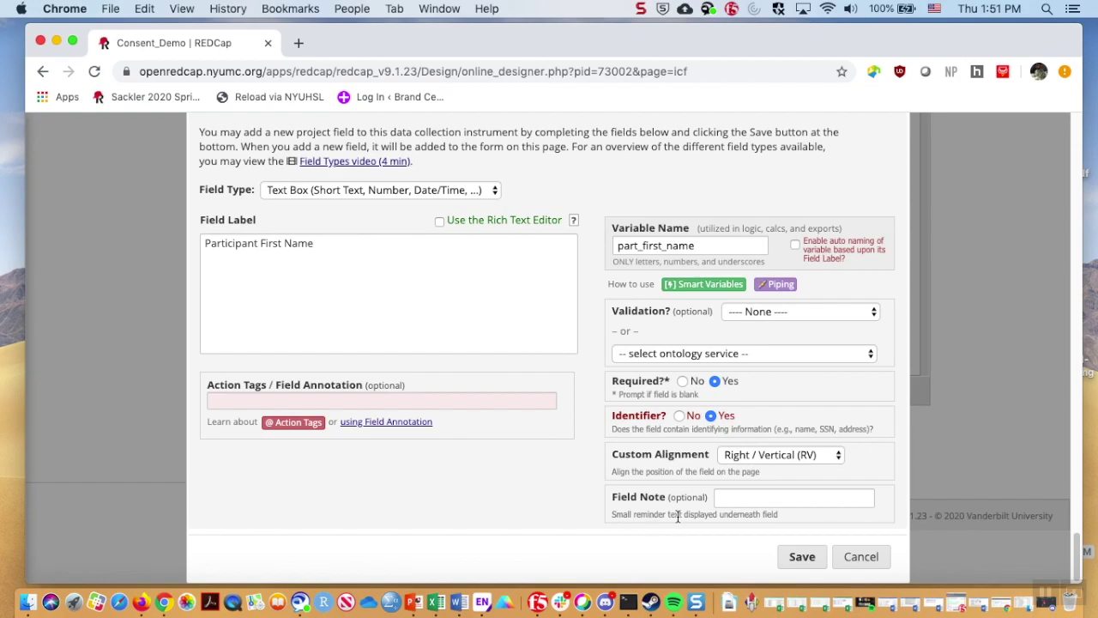
click(812, 566)
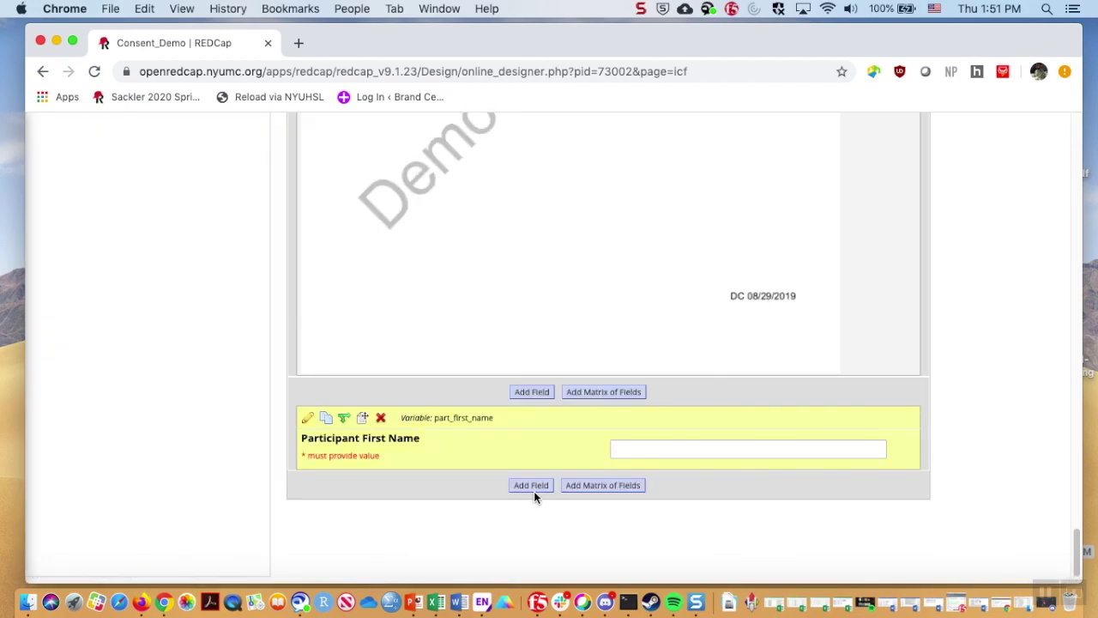
- Start a text box field below the first name field, labelled "Participant Last Name" with the variable name part_last_name
click(529, 485)
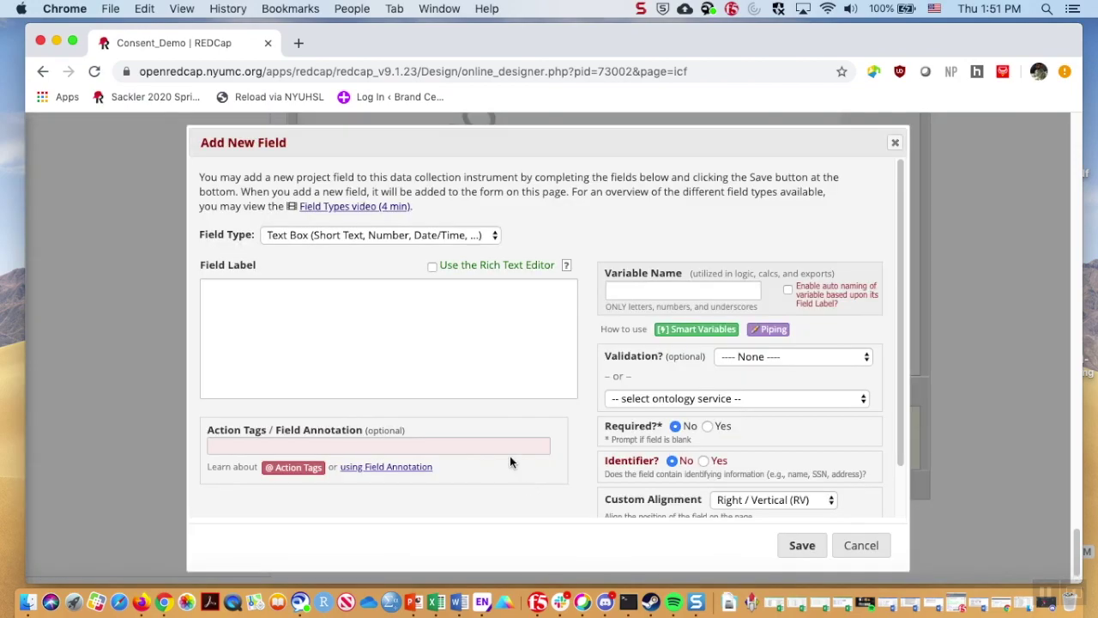
click(419, 351)
text(Partic)
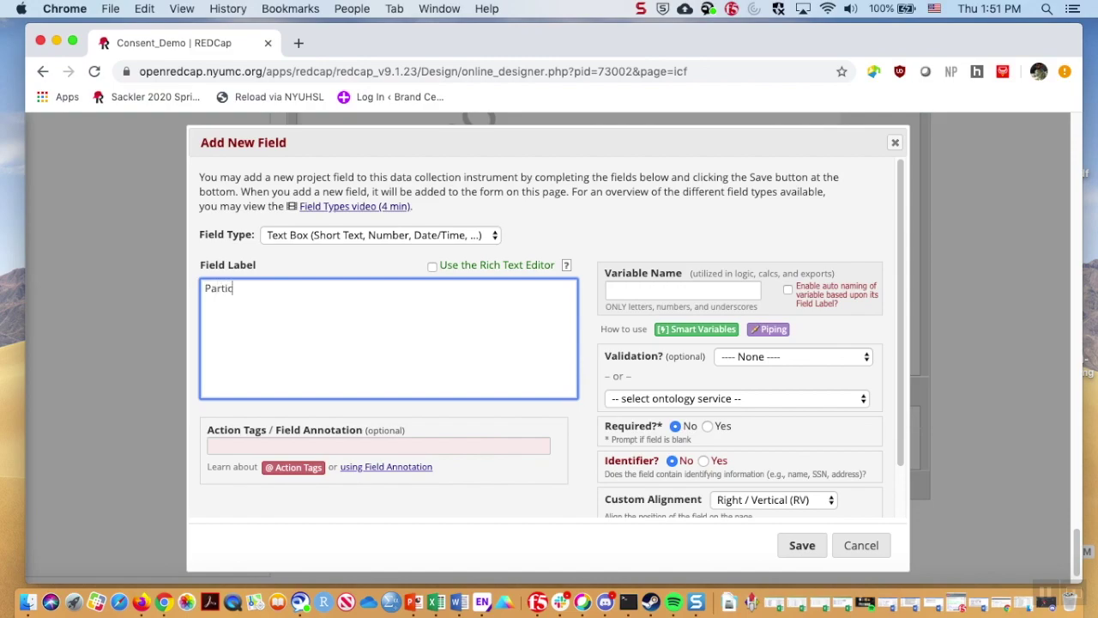
text(ipant Last Name)
click(643, 292)
text(part)
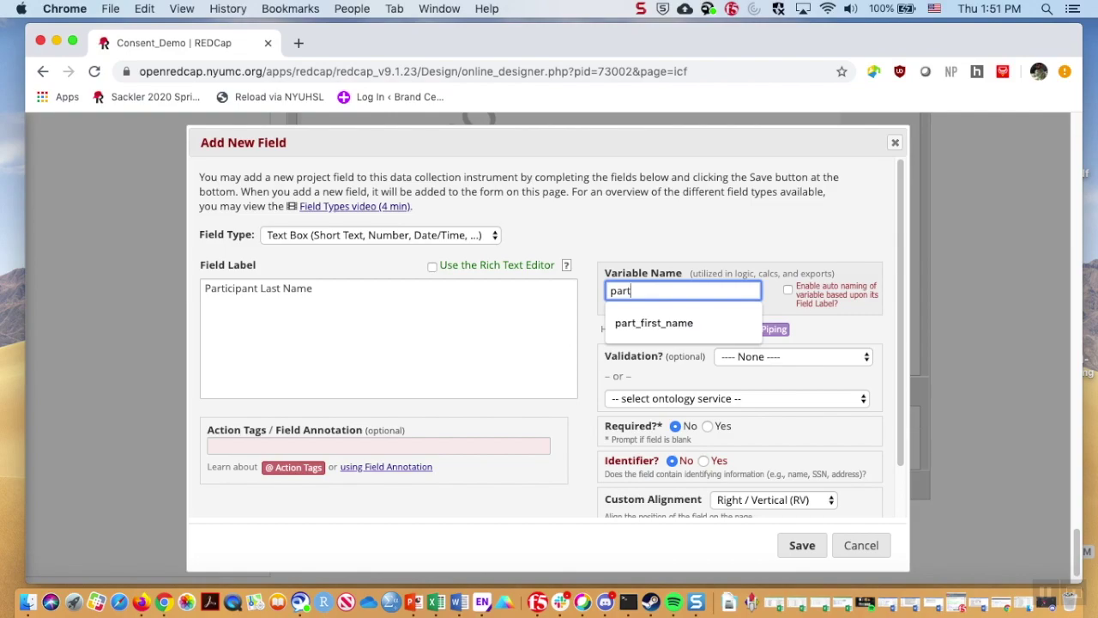
text(_last_name)
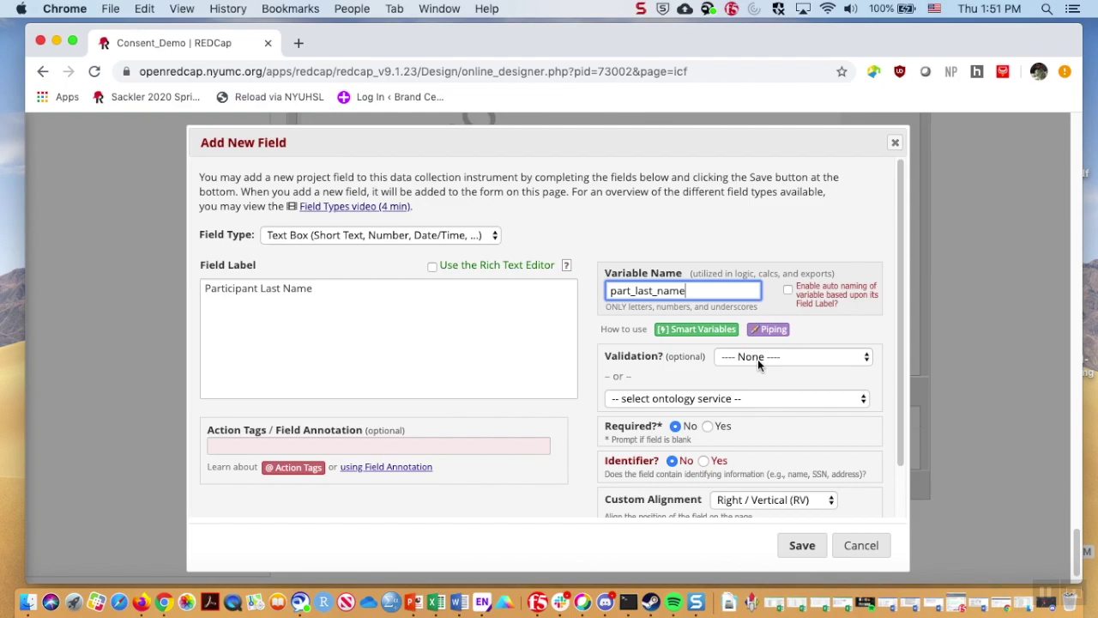
- Mark the Participant Last Name field as required and save it
drag(896, 333, 900, 455)
click(707, 368)
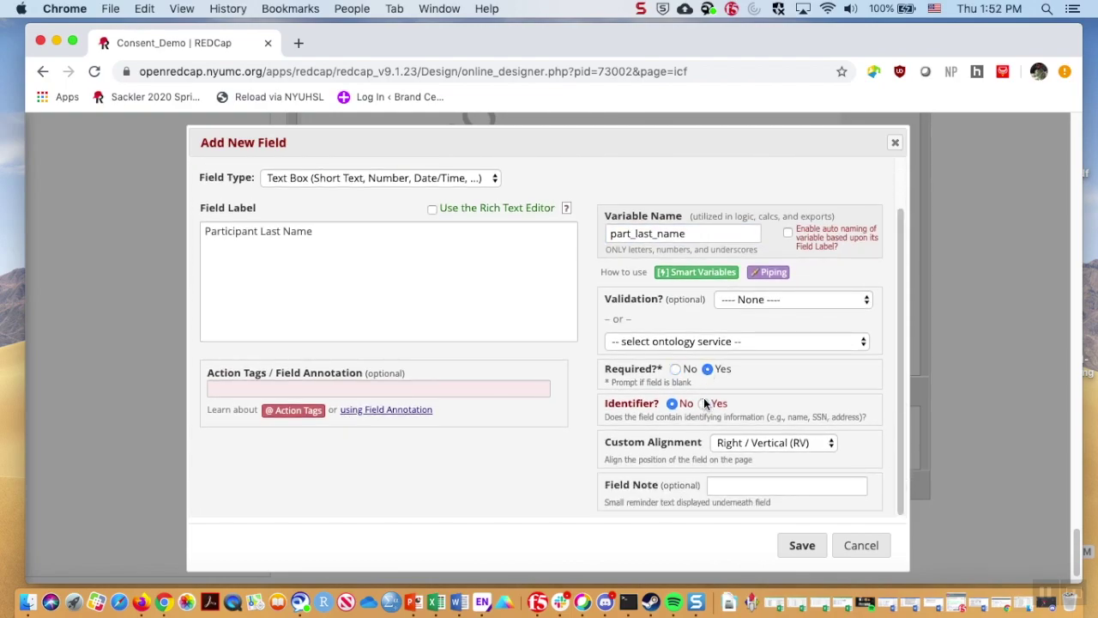
click(796, 553)
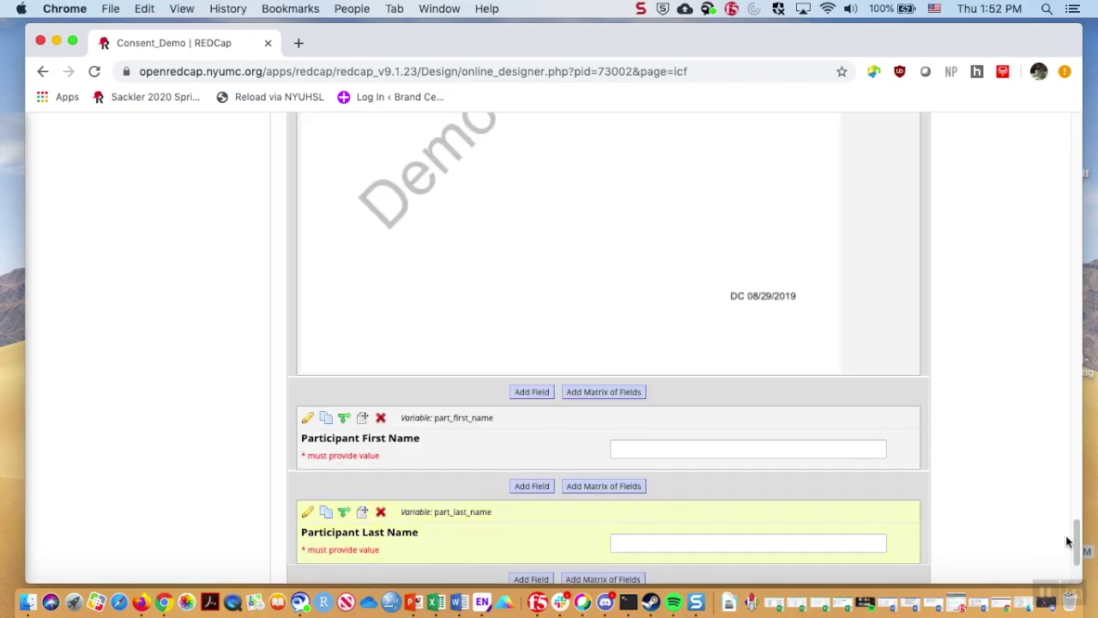
- Start a Signature-type field below the last name field, labelled "Participant Signature" with the variable name part_sign
scroll(1075, 556, down, 2)
scroll(1075, 556, down, 1)
click(532, 444)
click(453, 307)
text(Participant Signature)
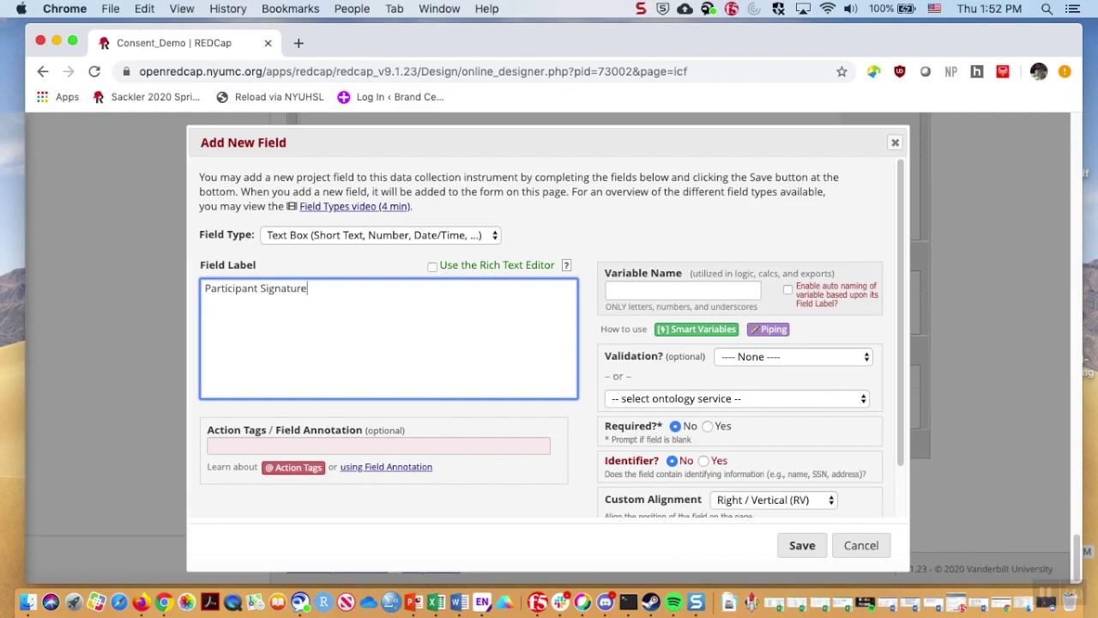
click(430, 234)
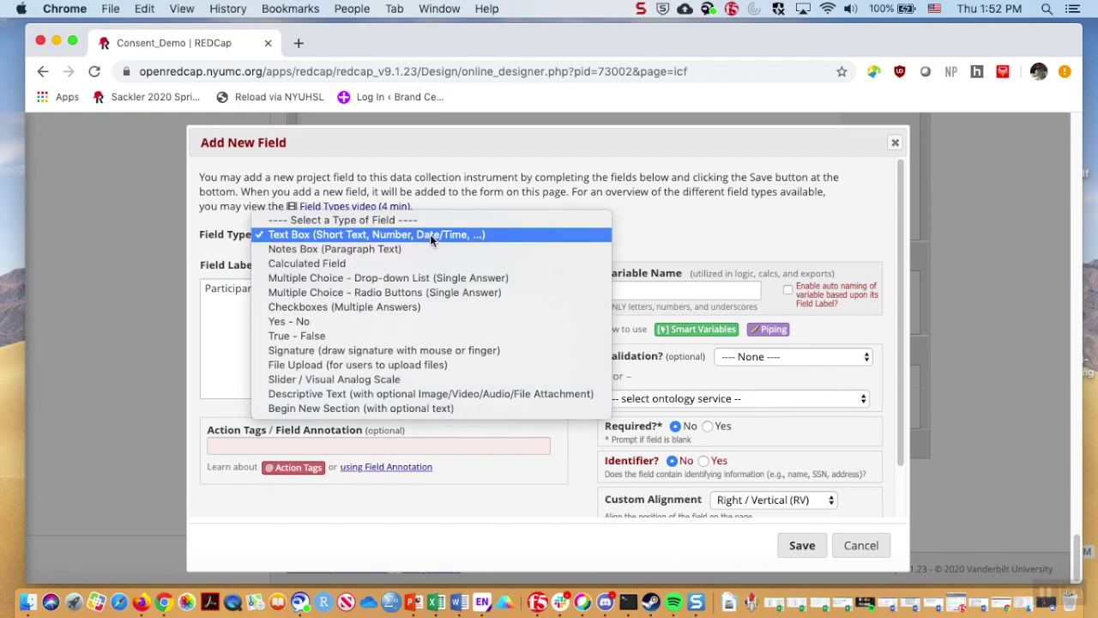
click(411, 350)
click(629, 289)
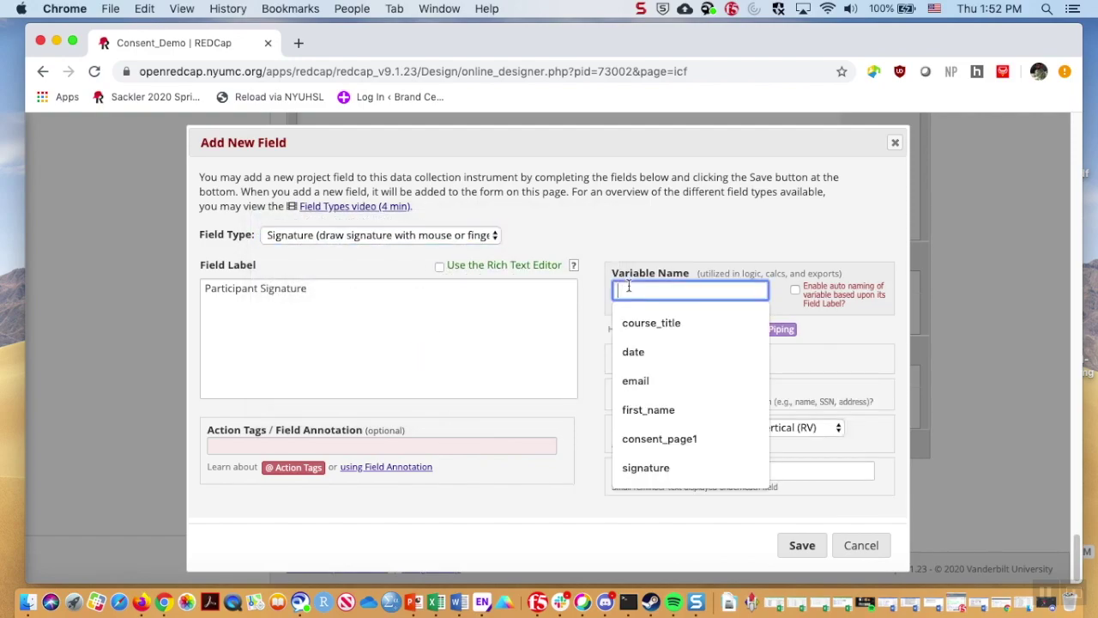
click(635, 252)
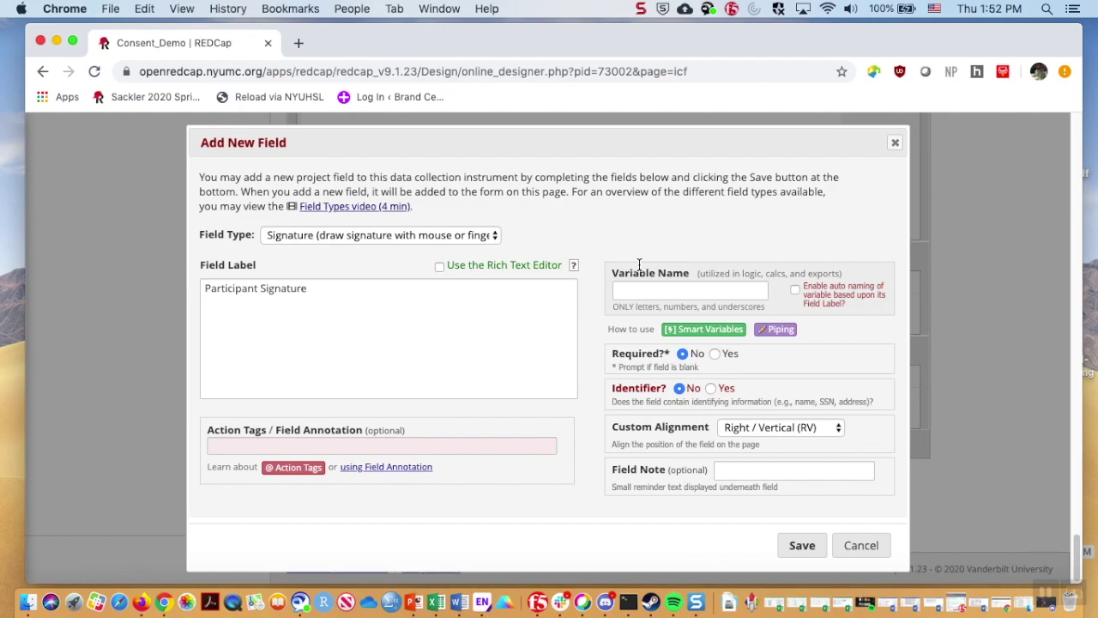
click(644, 287)
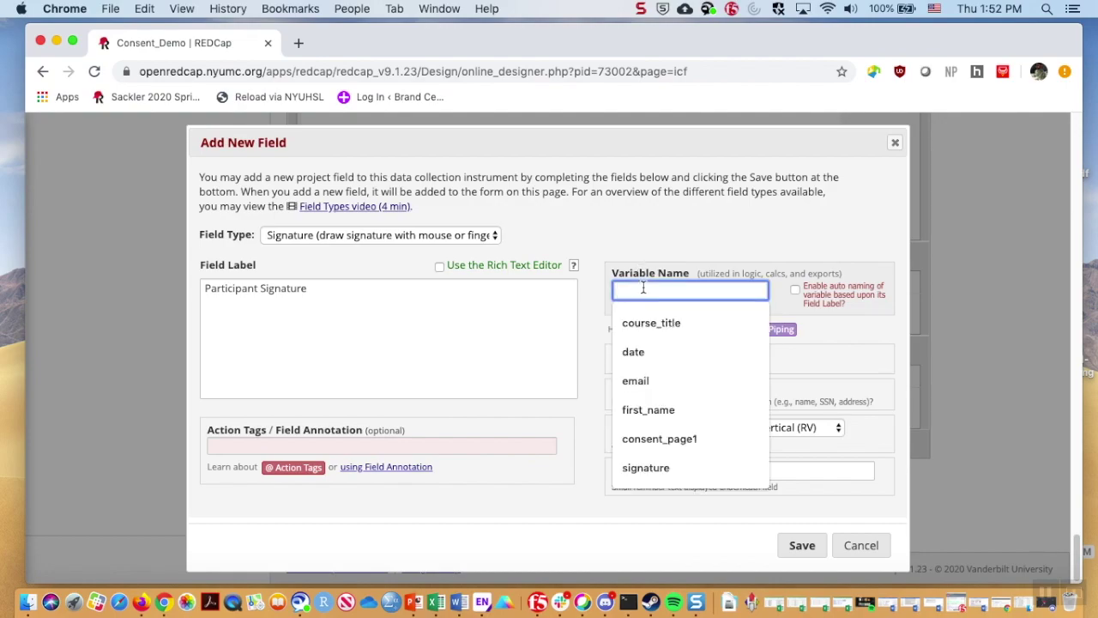
text(part_sign)
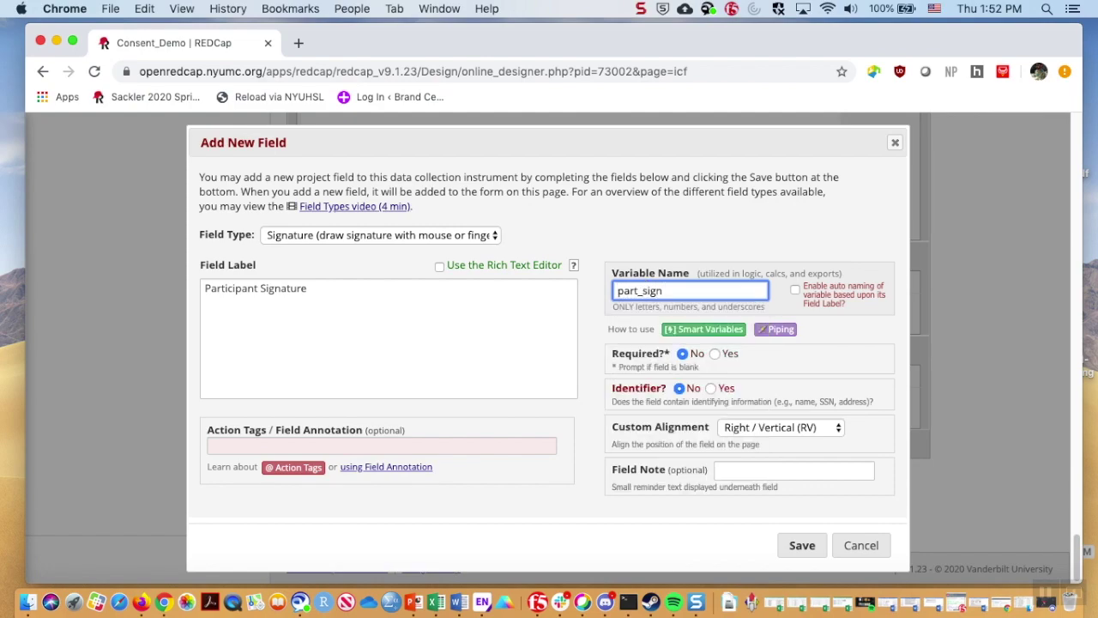
- Mark the Participant Signature field as required and as an identifier, and save it
click(712, 354)
click(711, 388)
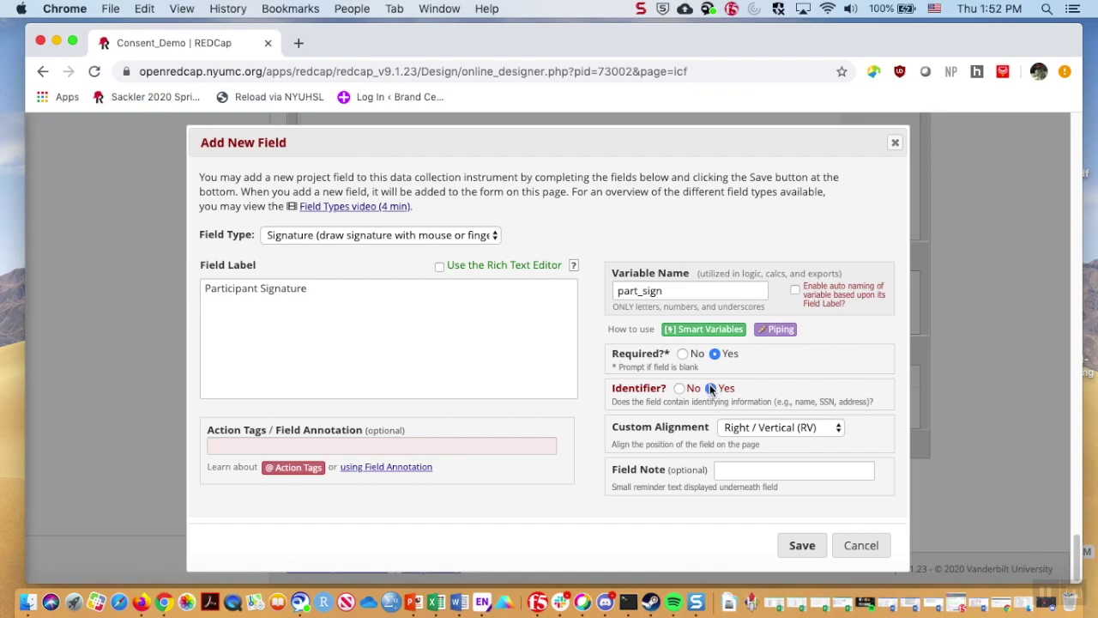
click(801, 545)
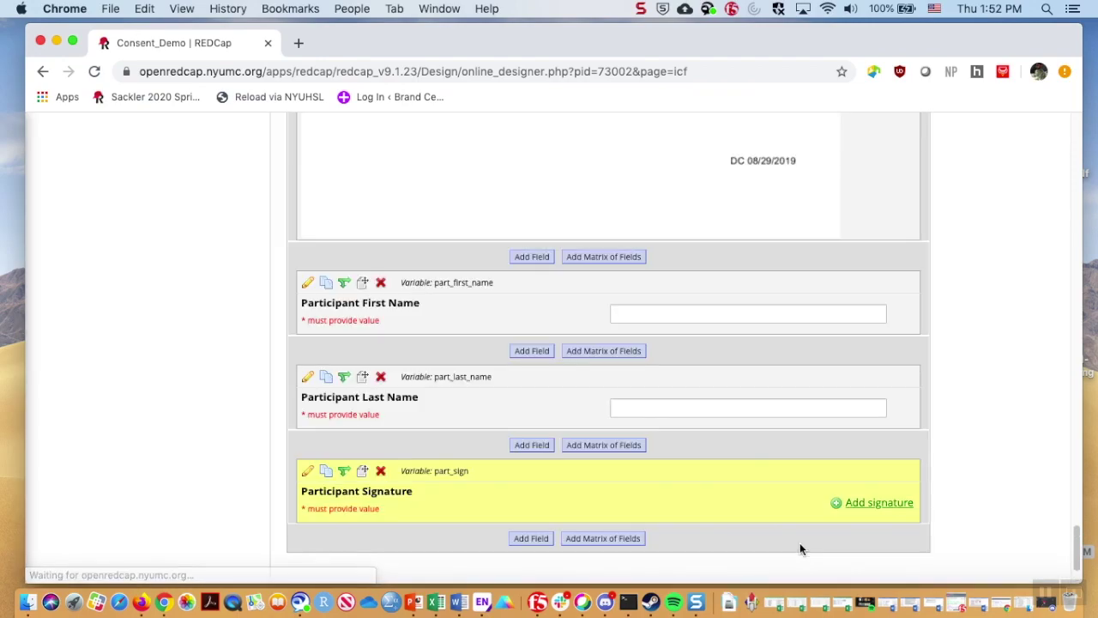
- Start a text box field below the signature field, labelled "Date" with the variable name date
scroll(958, 534, down, 2)
scroll(960, 536, down, 2)
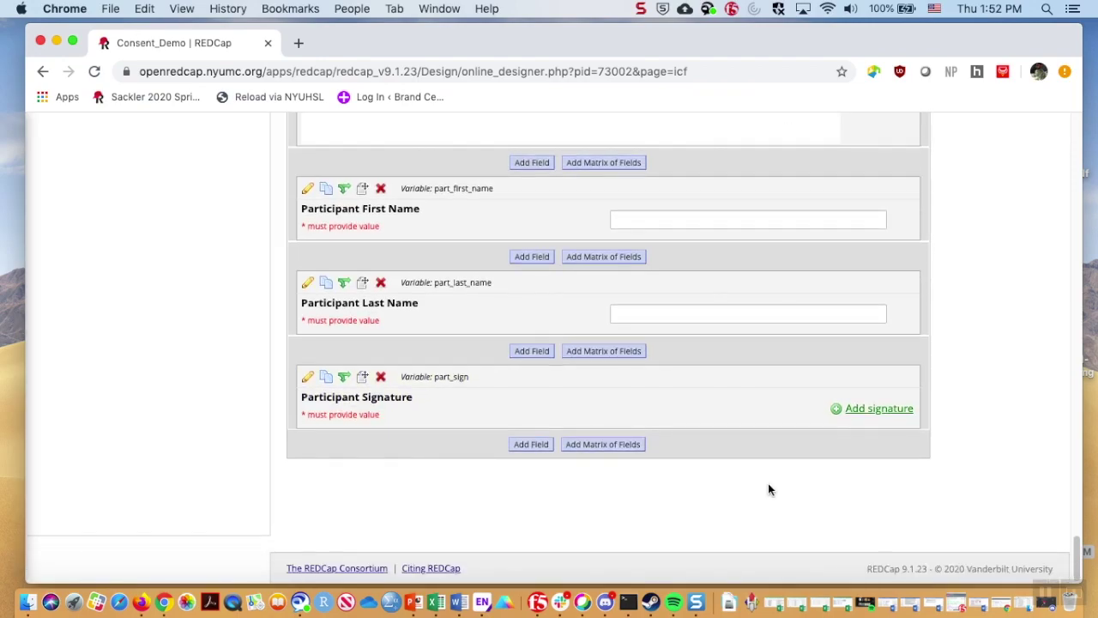
click(517, 444)
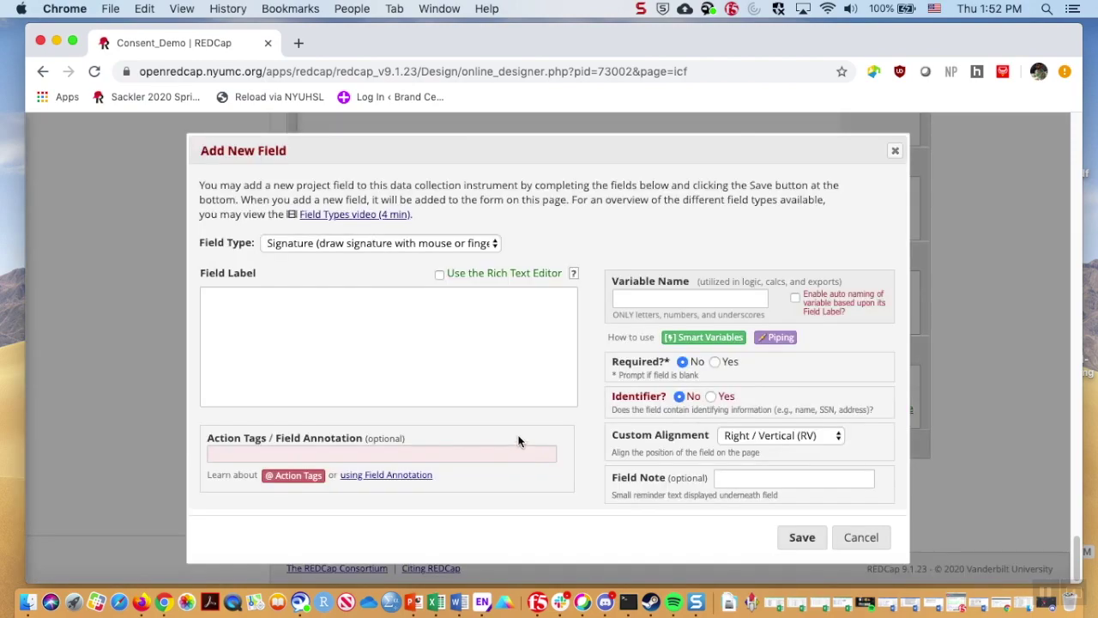
click(464, 245)
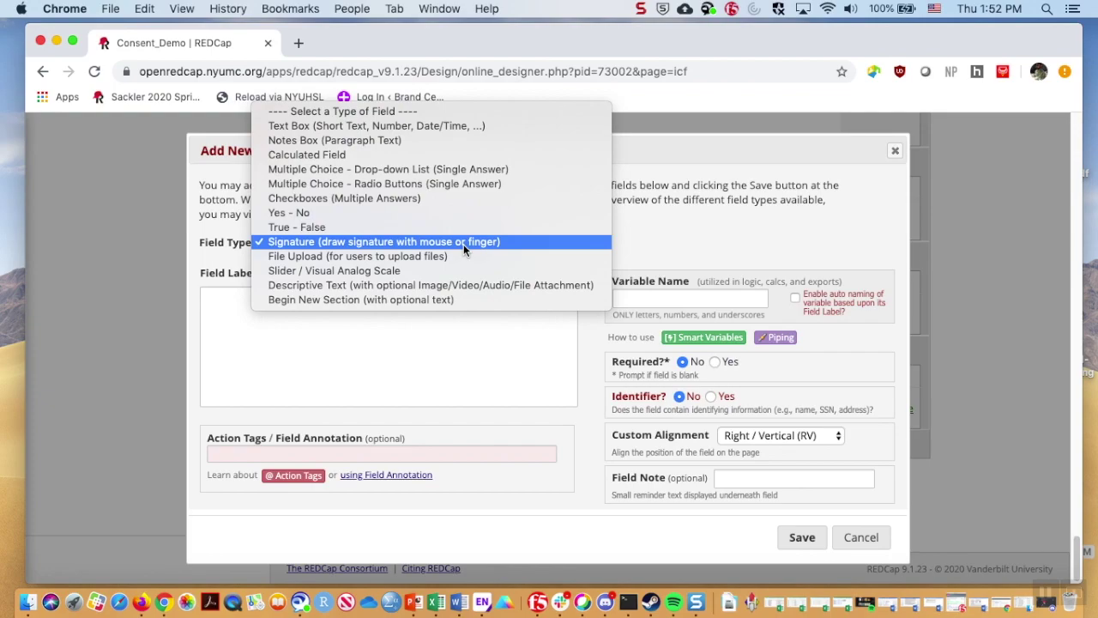
click(455, 125)
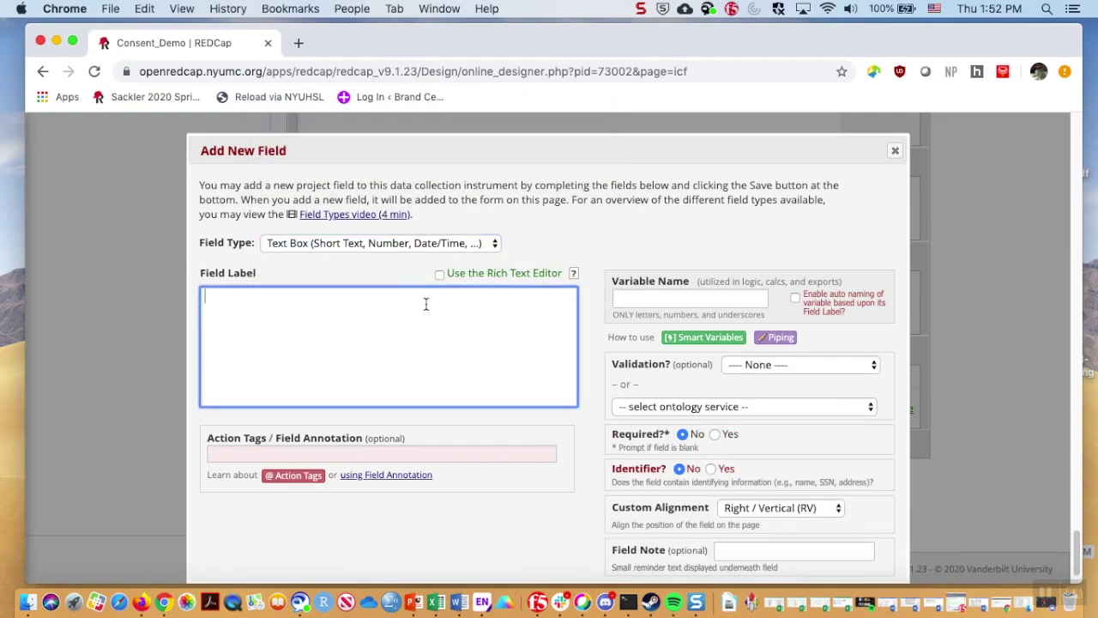
text(Date)
click(733, 298)
text(date)
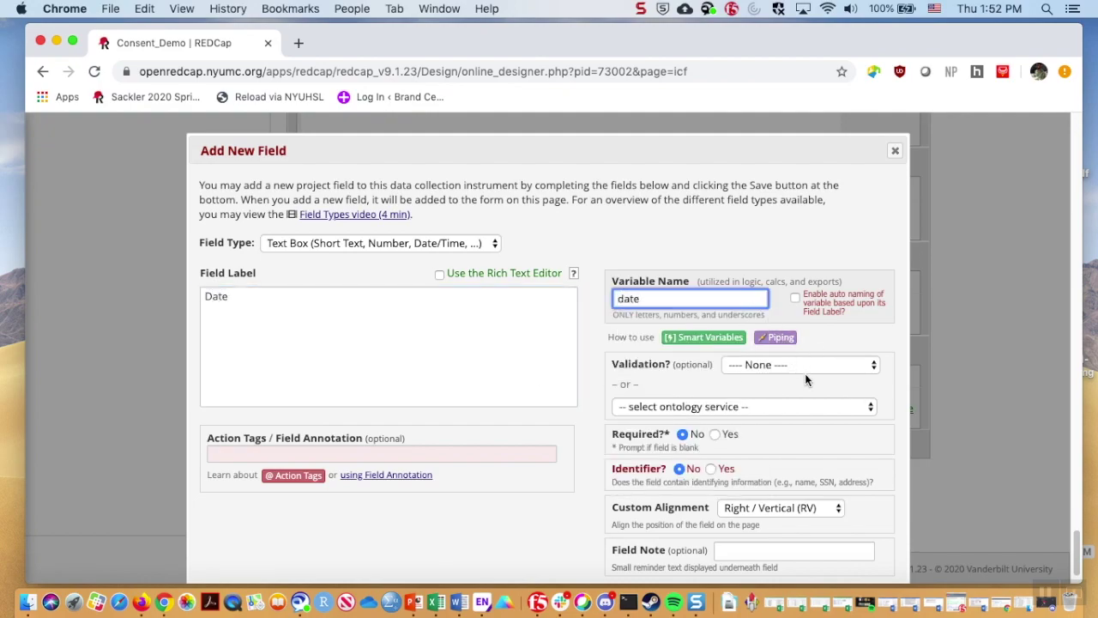
- Set the Date field's validation to Date (D-M-Y), mark it as required, and save it
click(806, 365)
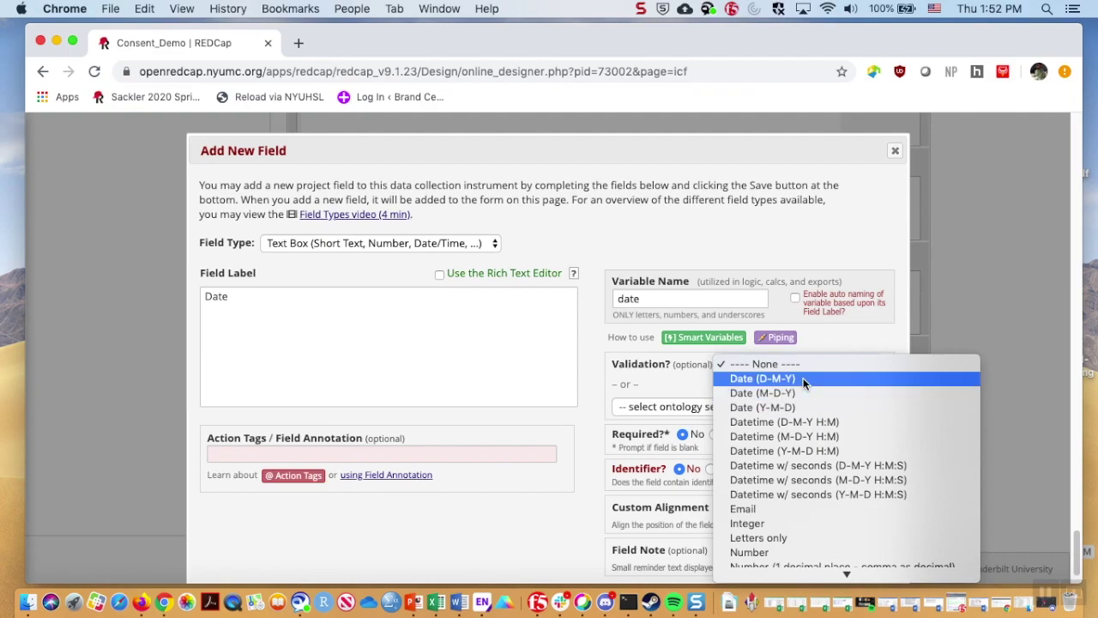
click(802, 378)
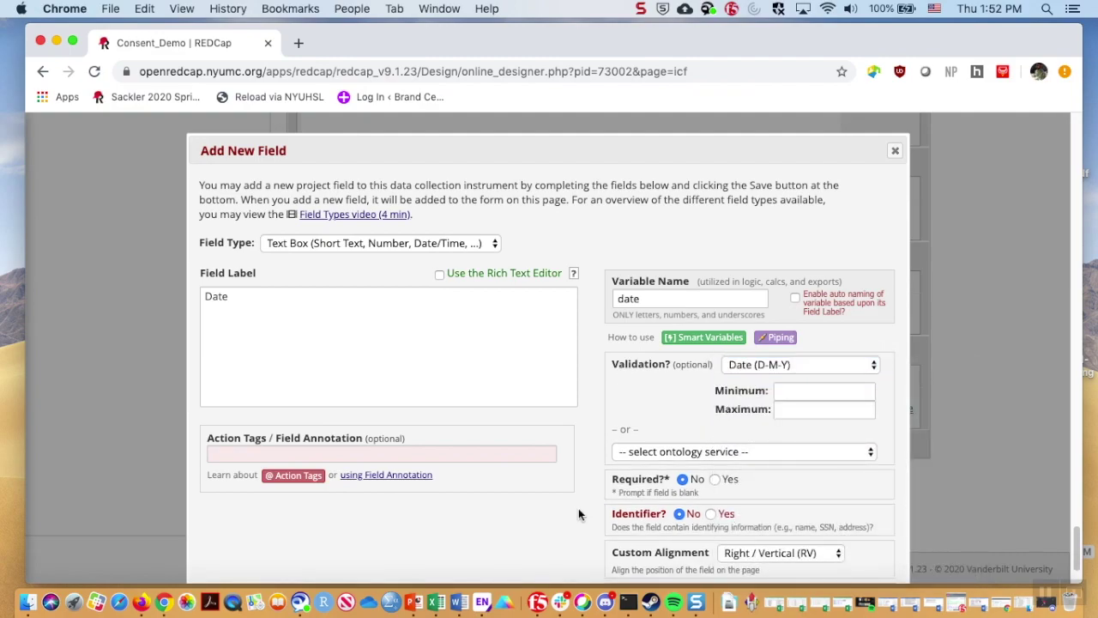
click(714, 479)
scroll(540, 521, down, 3)
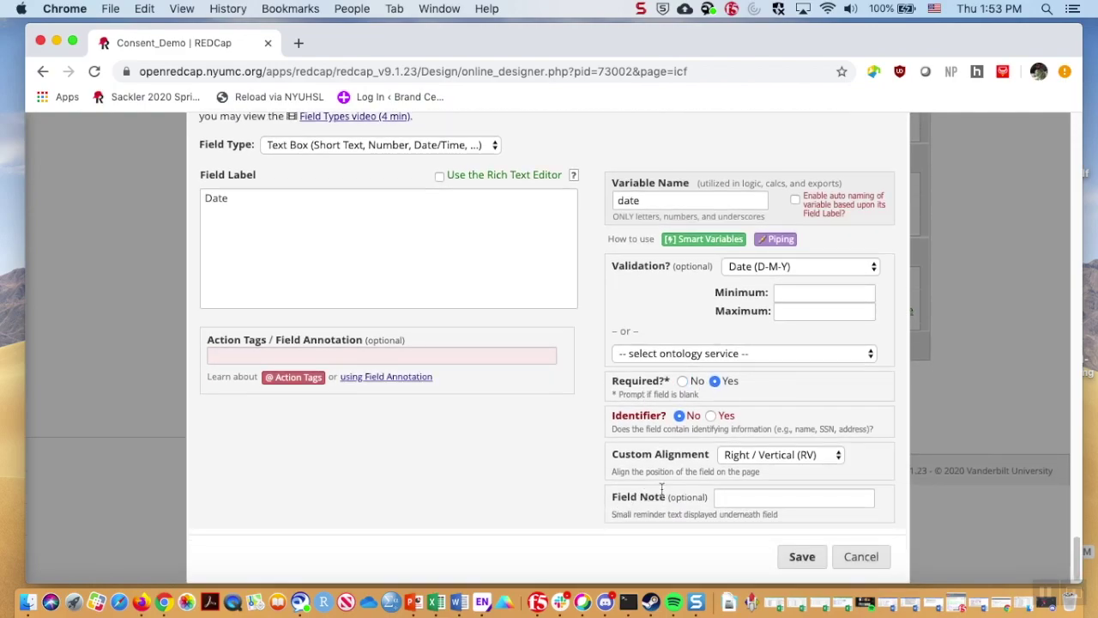
click(802, 557)
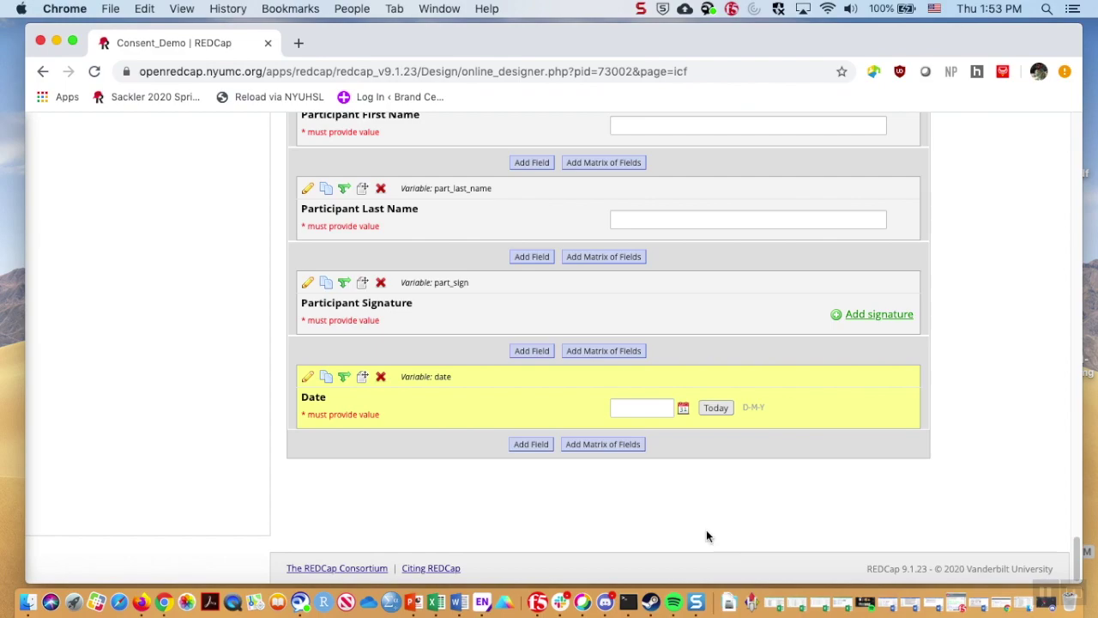
- Add a required text box field below the Date field, labelled "Study Personnel First Name" with the variable name sp_firstname
click(531, 444)
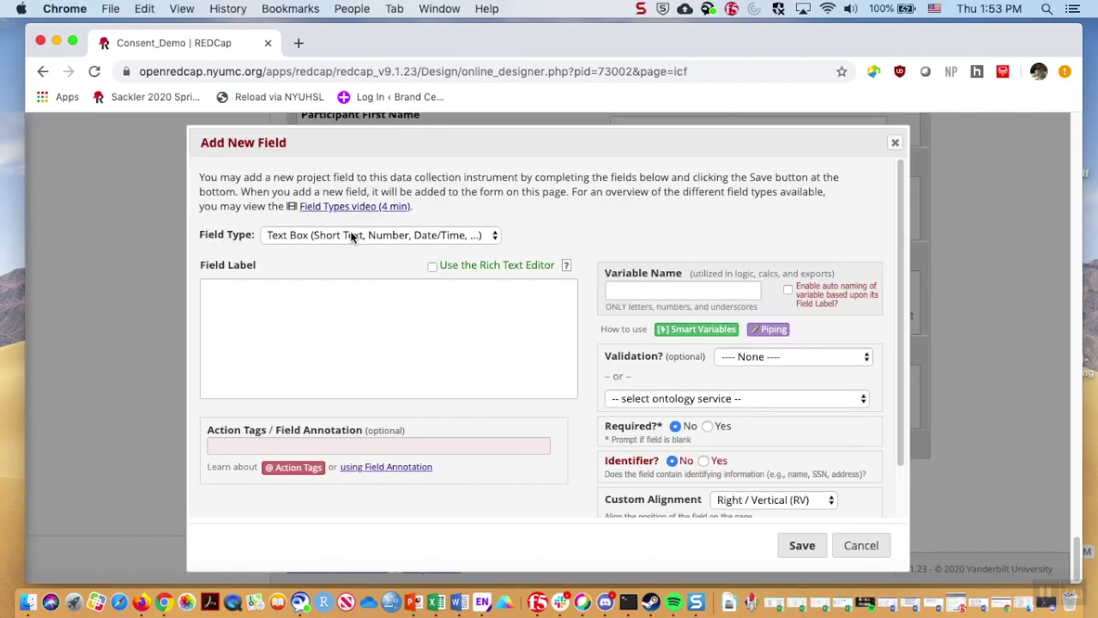
click(342, 296)
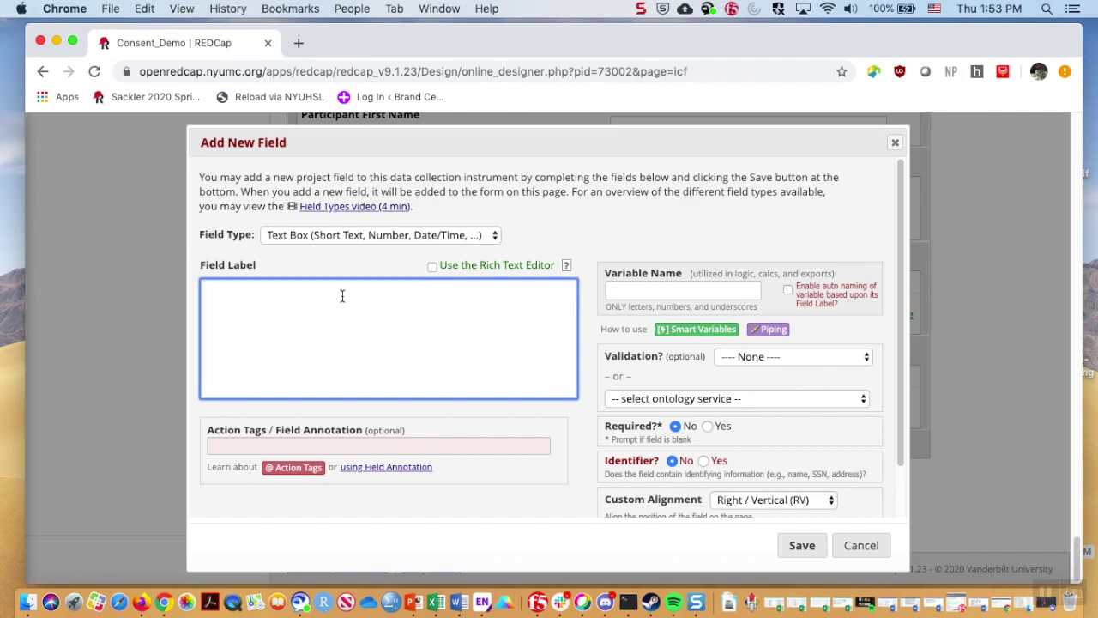
text(Study Personnel First Name)
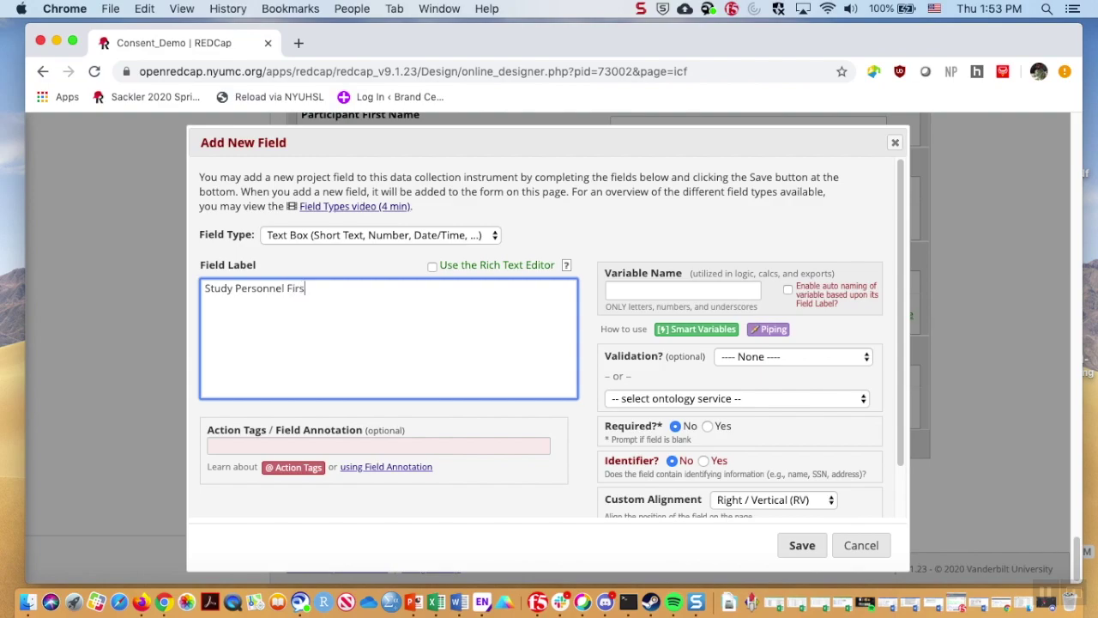
click(613, 288)
text(sp_firstname)
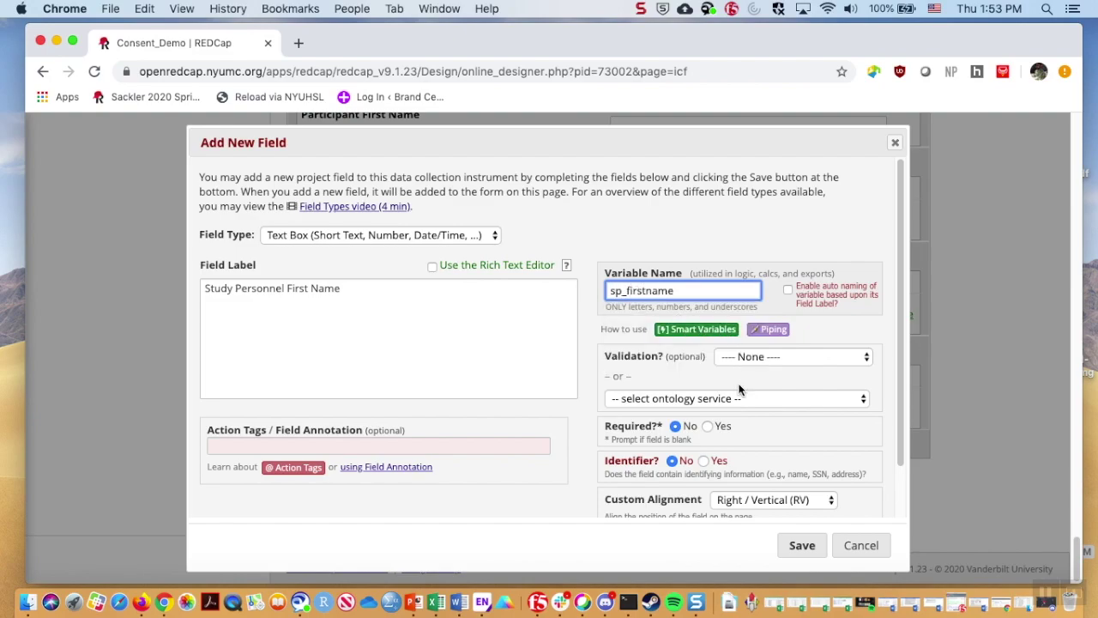
click(709, 434)
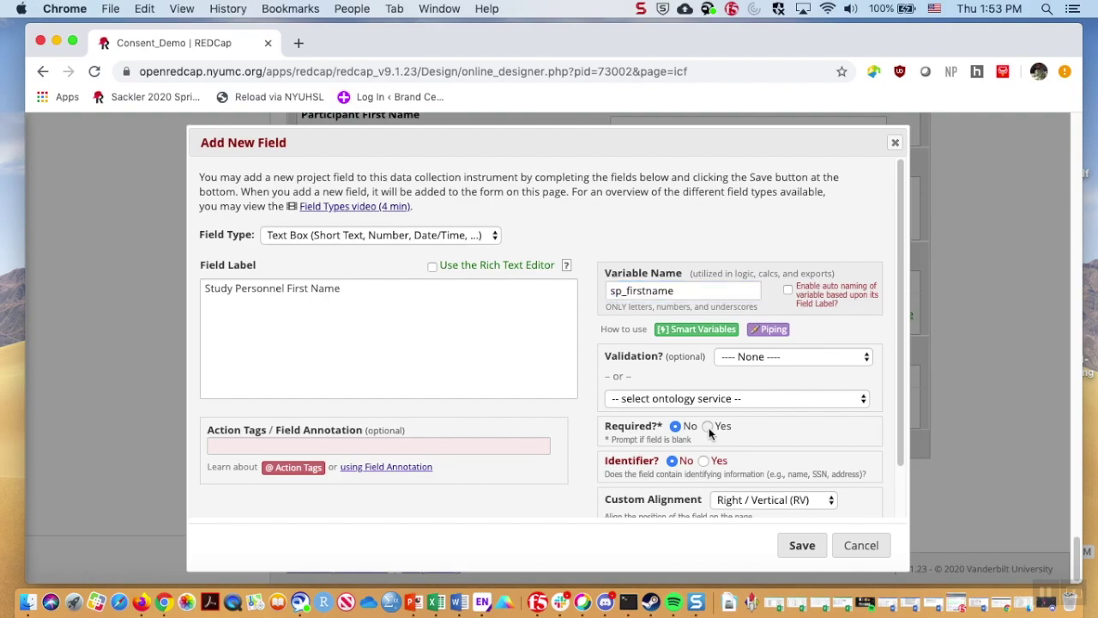
drag(898, 421, 897, 473)
click(815, 549)
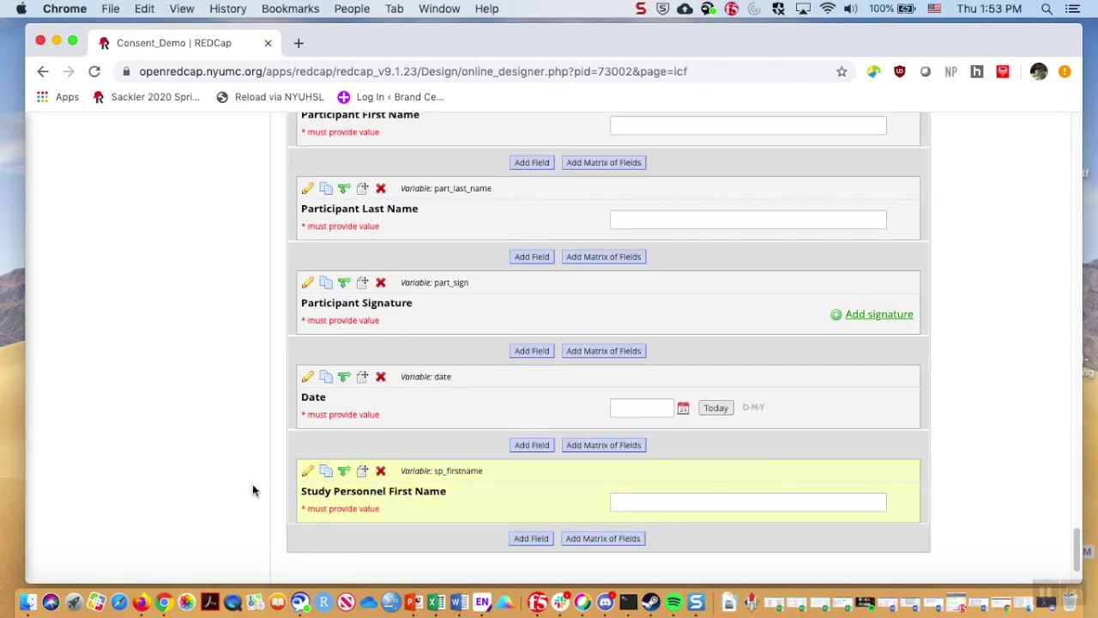
- Start a text box field below the study personnel first name field, labelled "Study Personnel Last Name" with the variable name sp_lastname
scroll(249, 488, down, 3)
click(526, 444)
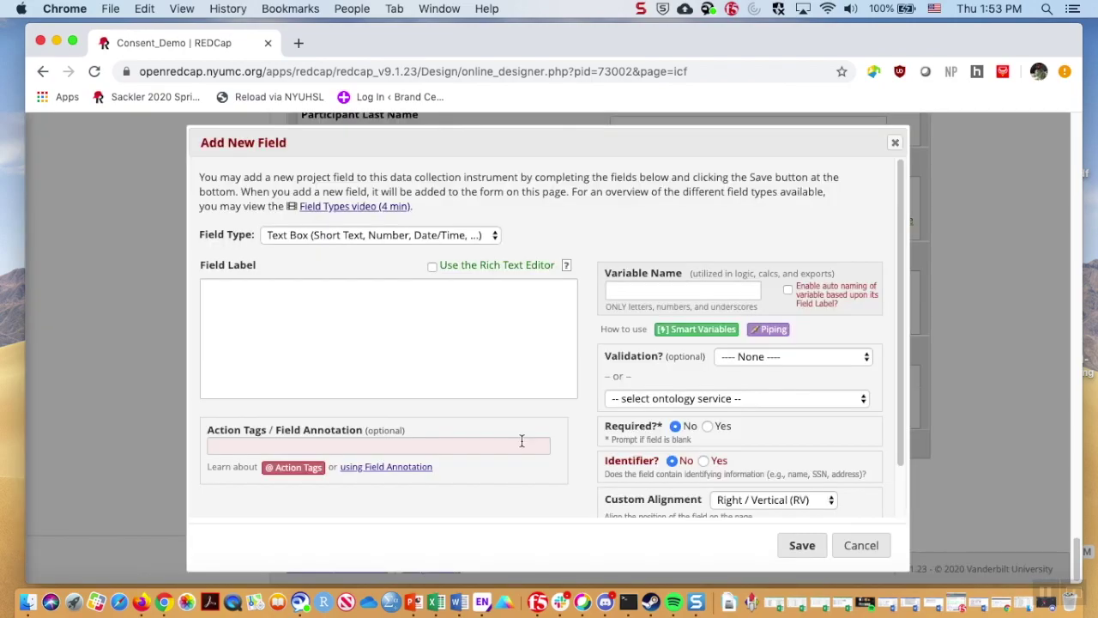
click(409, 364)
text(Study Personnel)
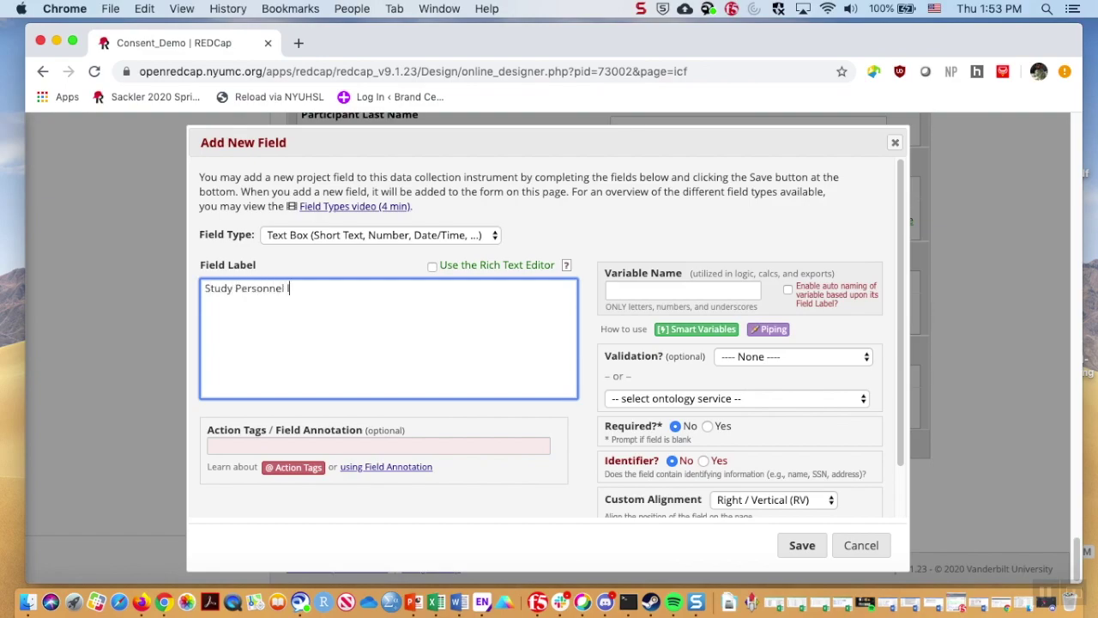
text( Last Name)
click(619, 293)
text(sp_las)
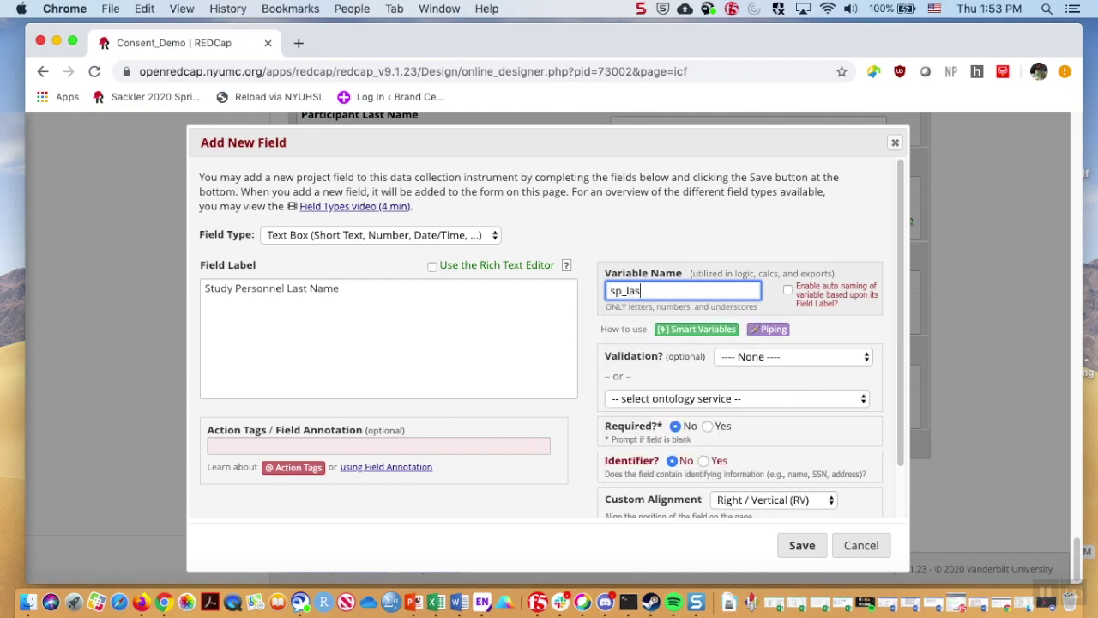
text(tname)
- Mark the Study Personnel Last Name field as required and as an identifier, and save it
click(706, 426)
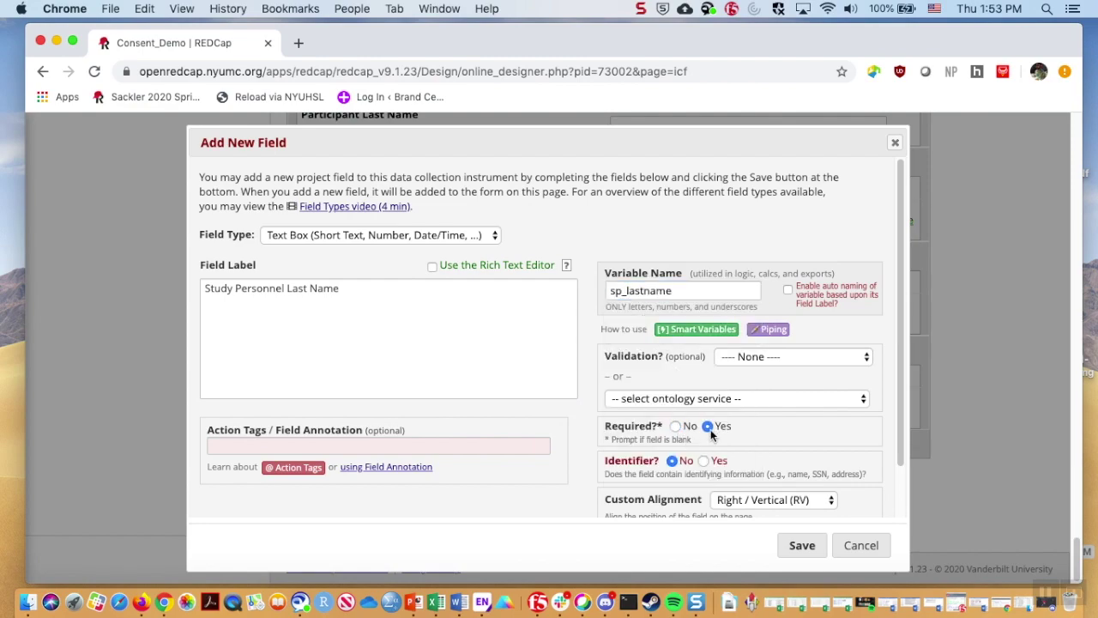
click(703, 460)
scroll(901, 421, down, 2)
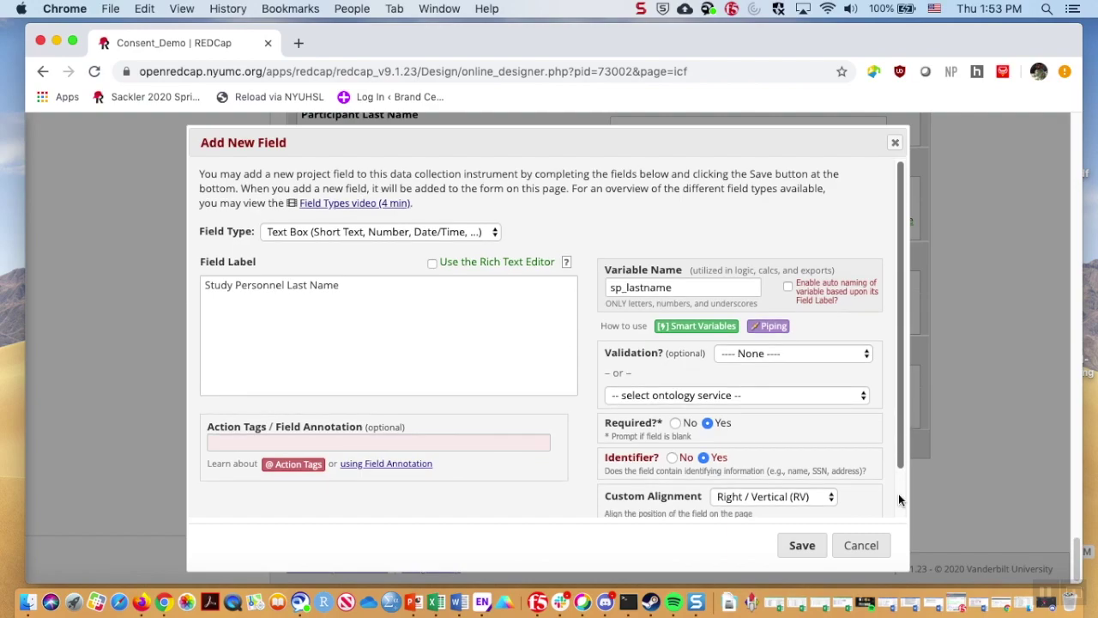
click(802, 546)
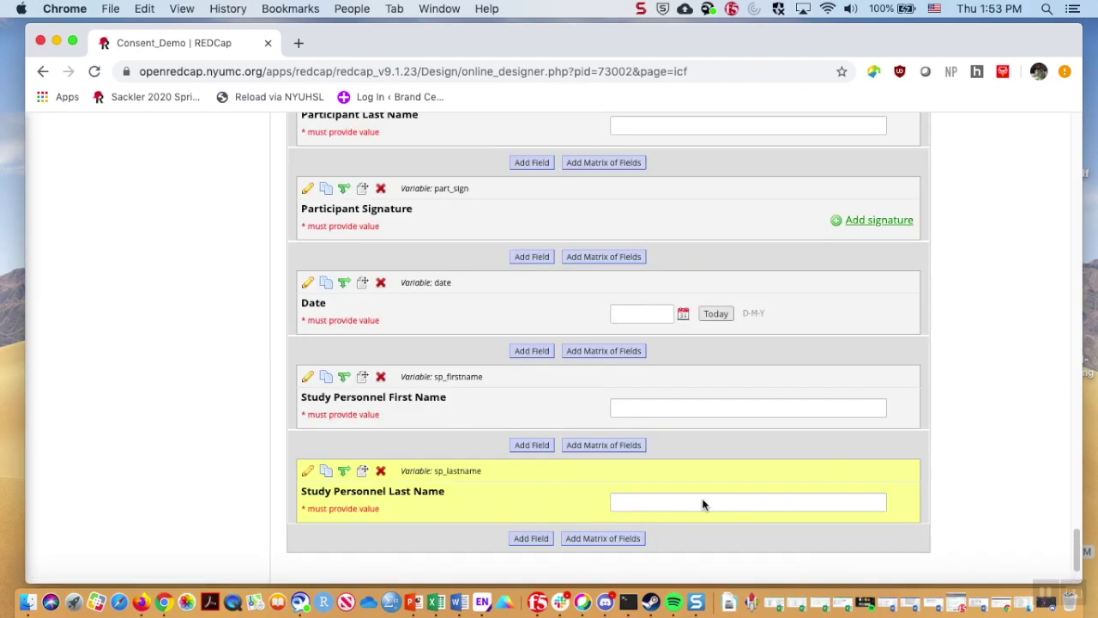
- Add a required Signature-type field below the study personnel last name field, labelled "Study Personnel Signature" with the variable name sp_signature
click(532, 538)
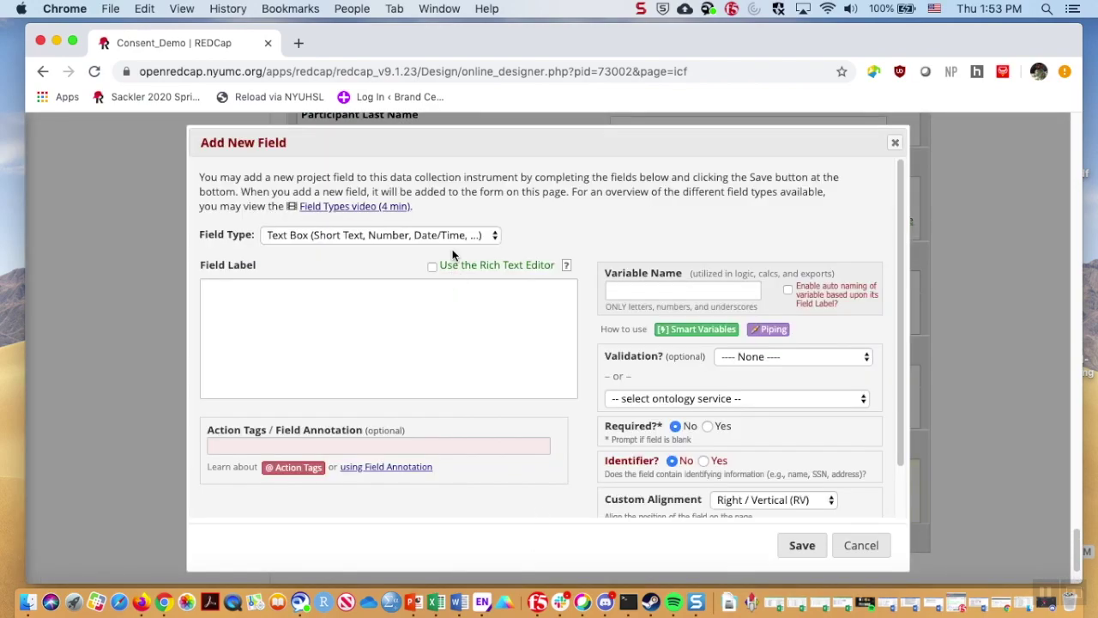
click(453, 243)
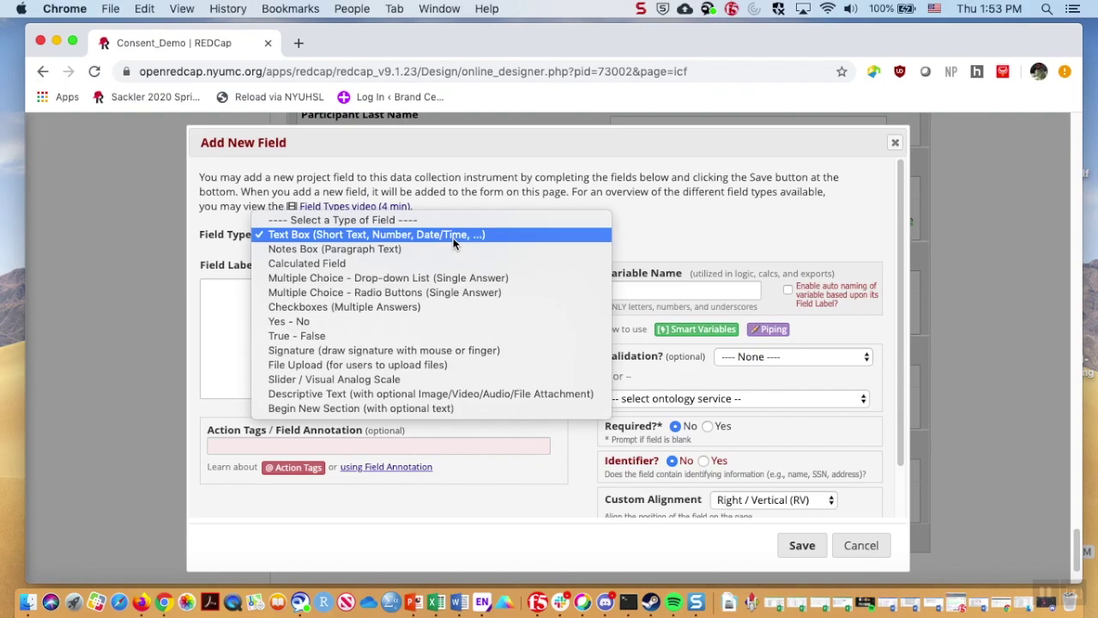
click(429, 350)
text(Study Personnel Signature)
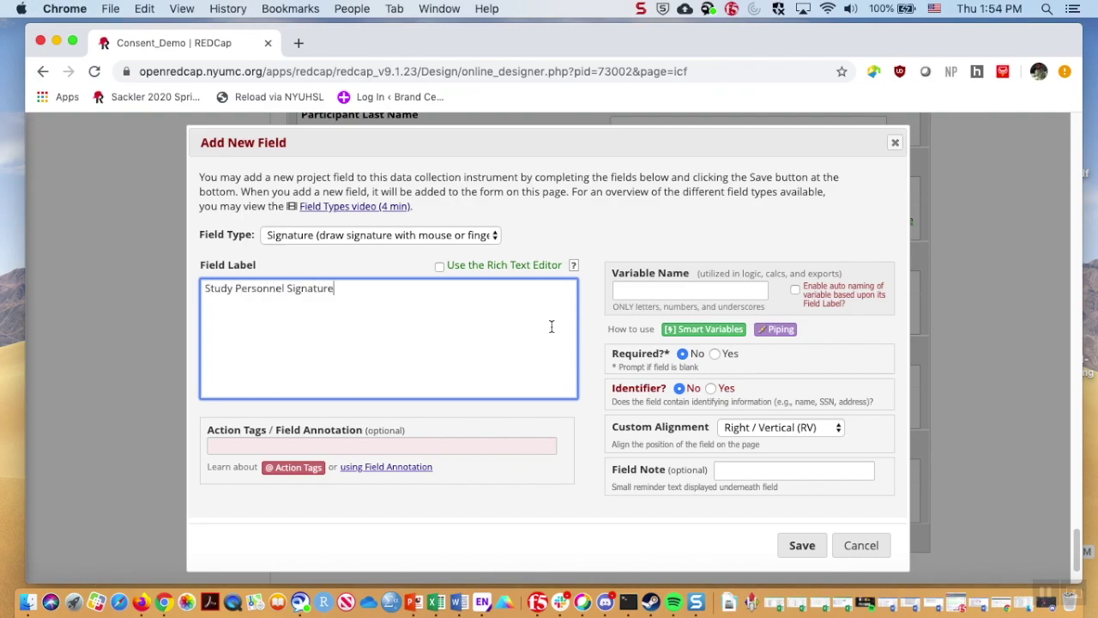
click(645, 290)
text(sp_signa)
key(BackSpace)
text(nature)
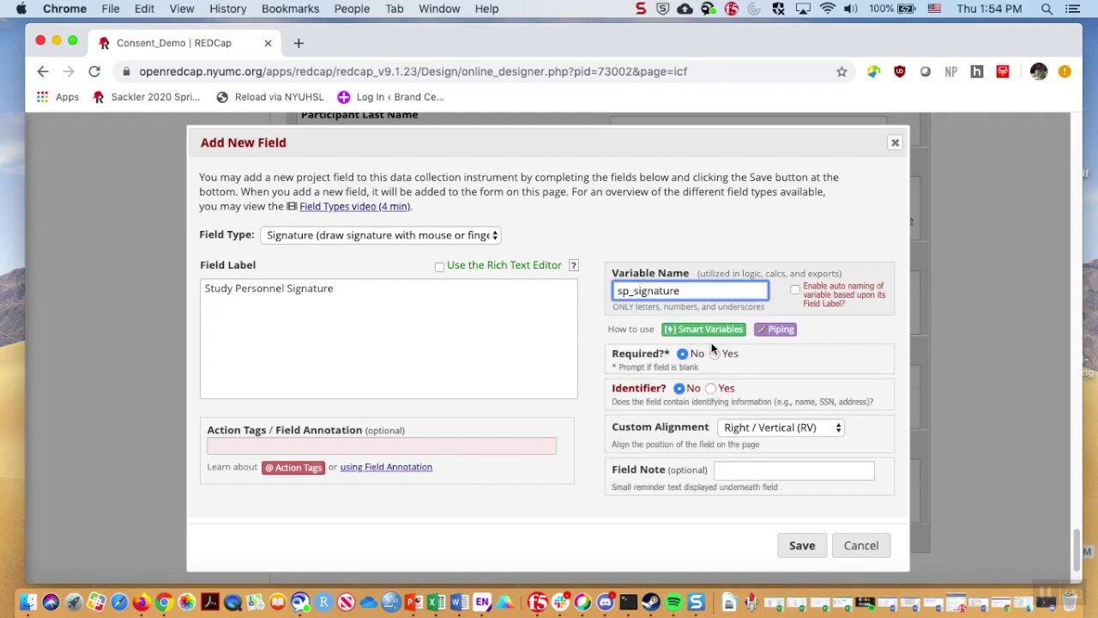
click(714, 354)
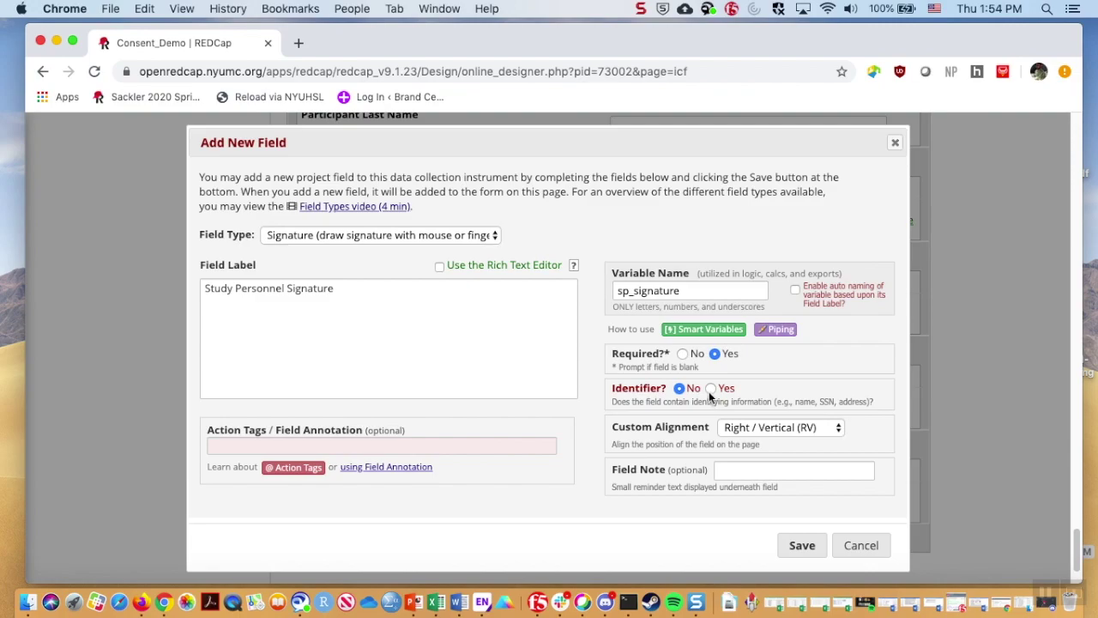
click(789, 545)
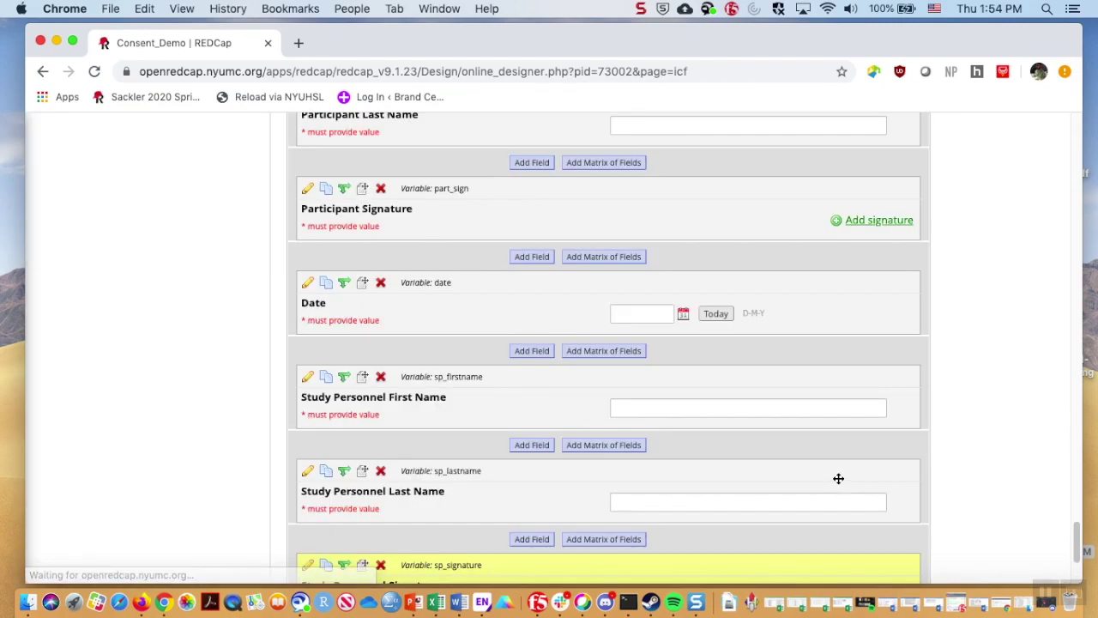
- Start a text box field below the study personnel signature field, labelled "Study Personnel Date" with the variable name sp_date
scroll(1078, 531, down, 3)
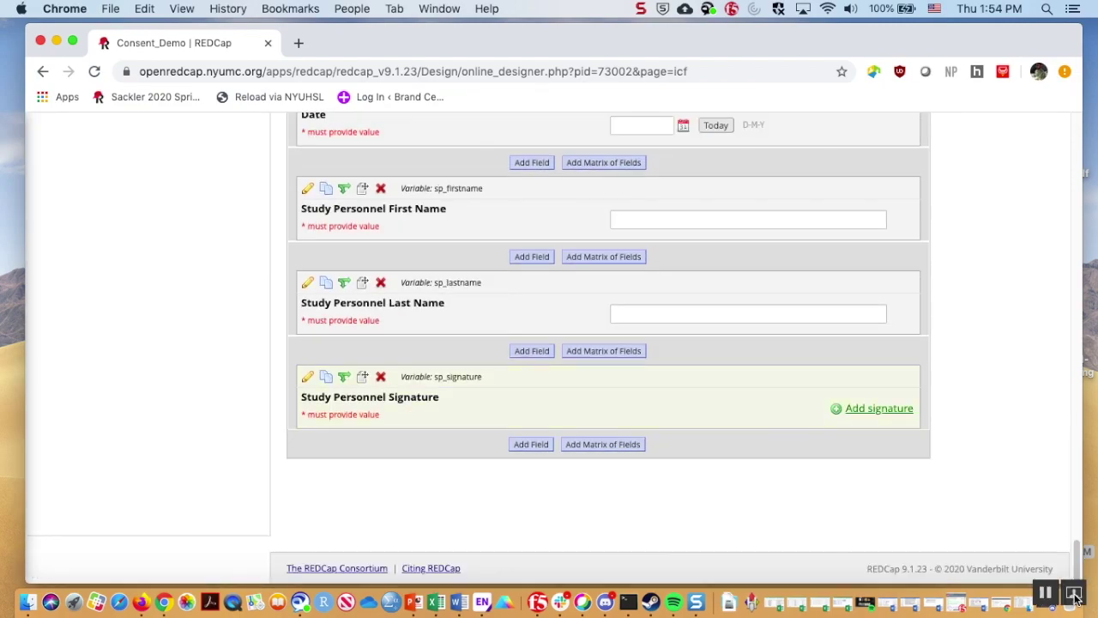
click(524, 445)
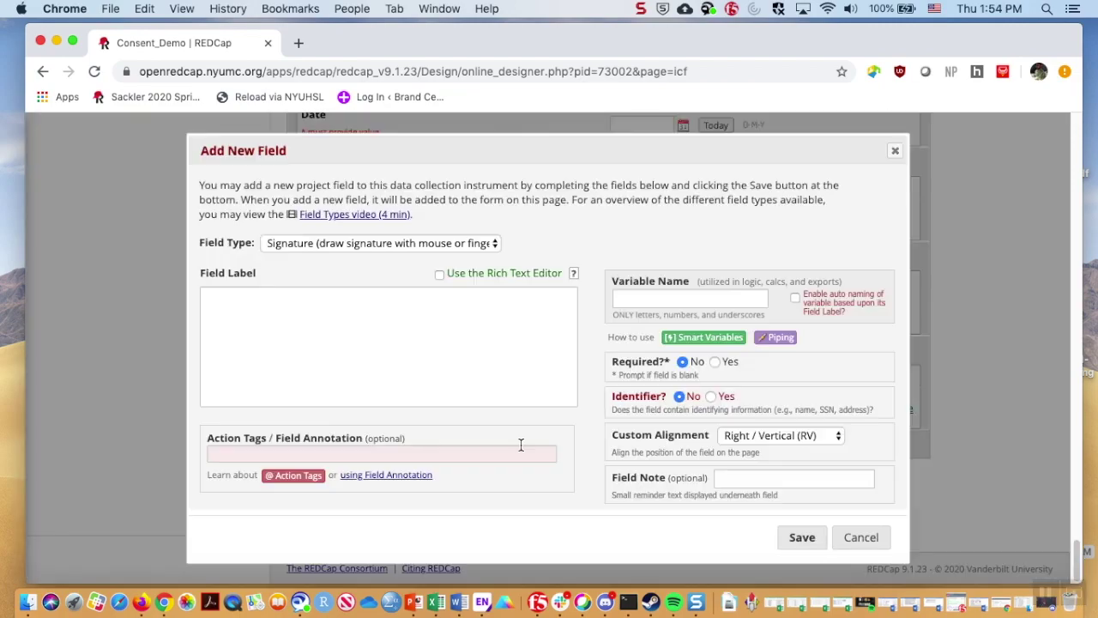
click(385, 243)
click(366, 125)
click(346, 360)
text(Study Personnel Date)
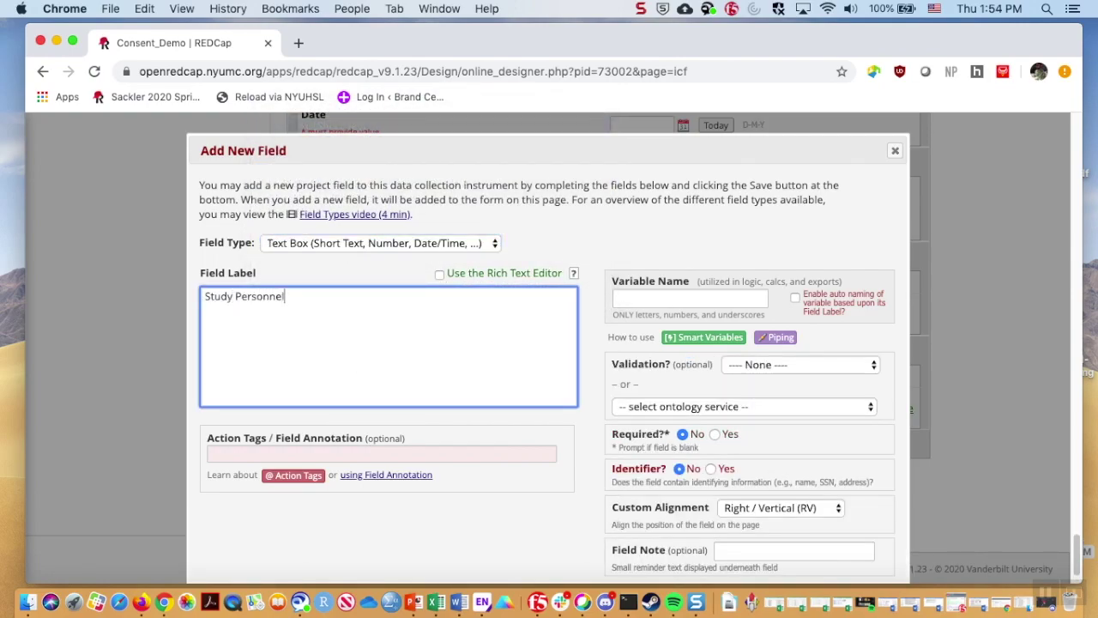
click(654, 298)
text(sp_date)
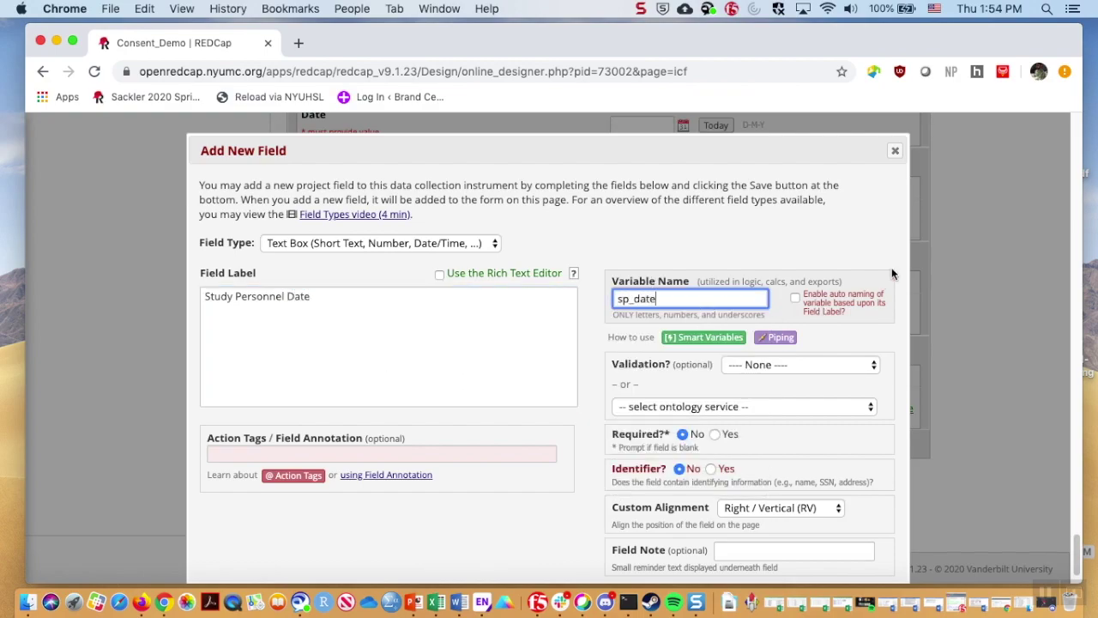
- Mark the Study Personnel Date field as required and save it
click(605, 525)
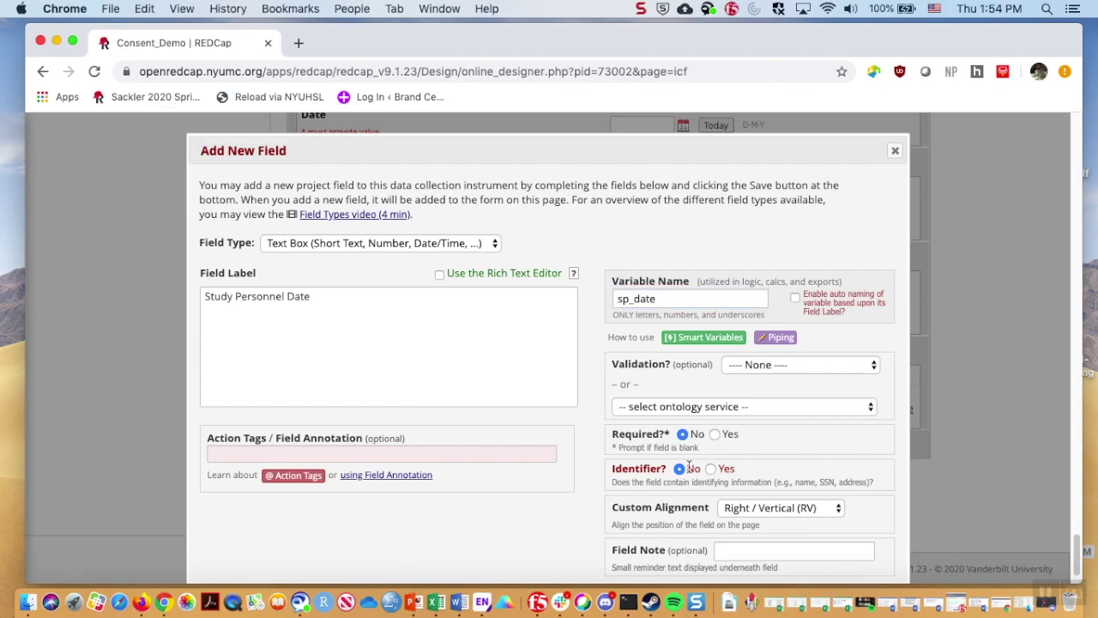
scroll(562, 542, down, 2)
click(714, 380)
click(790, 559)
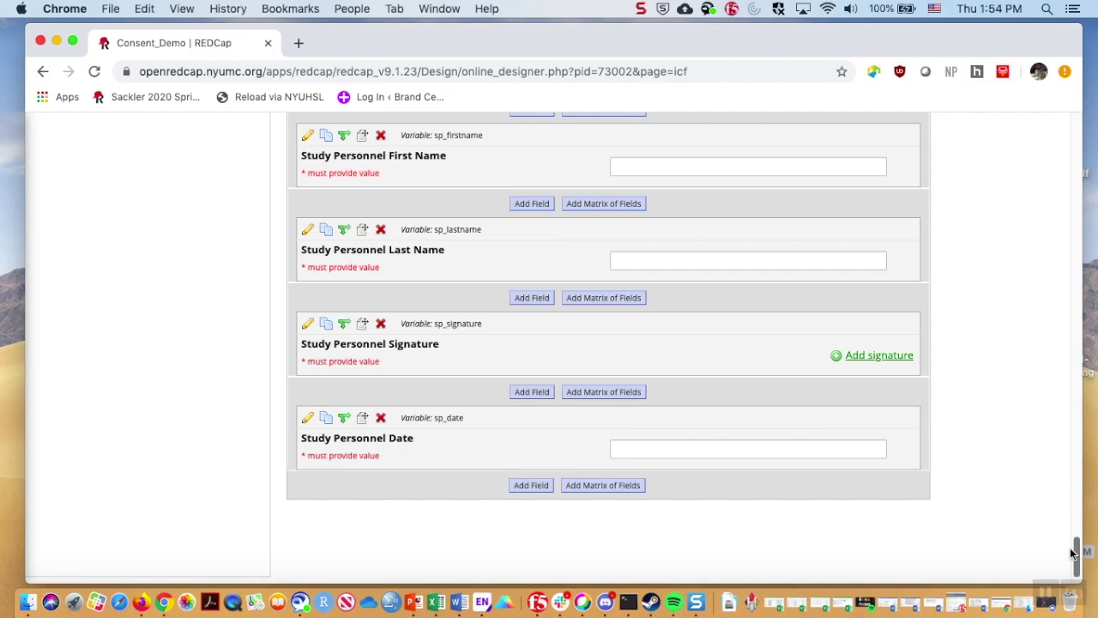
drag(1078, 551, 1094, 138)
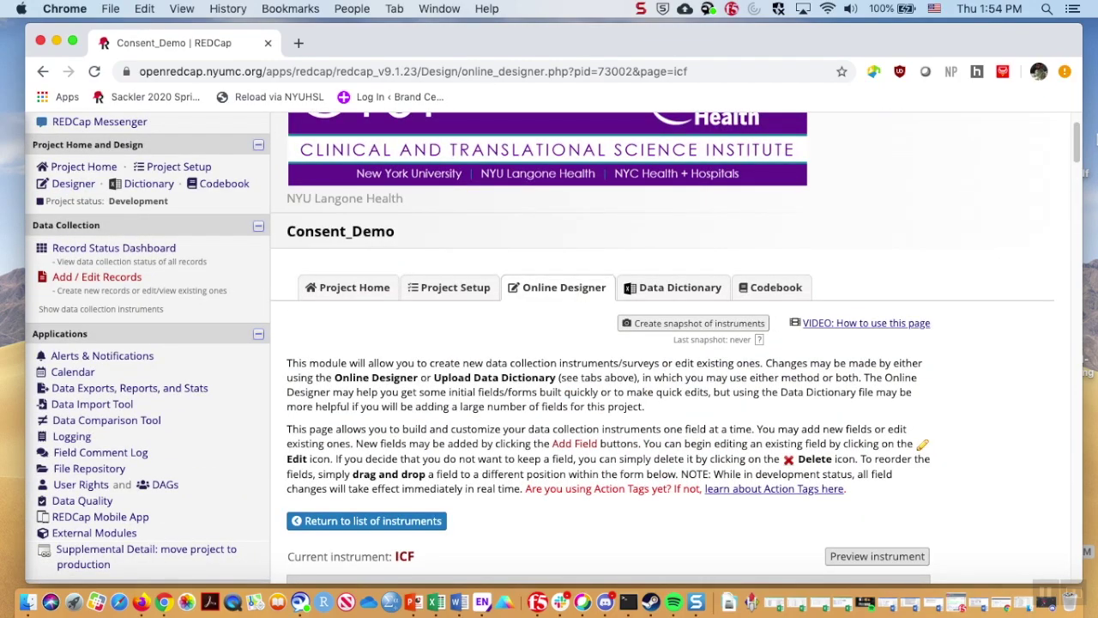